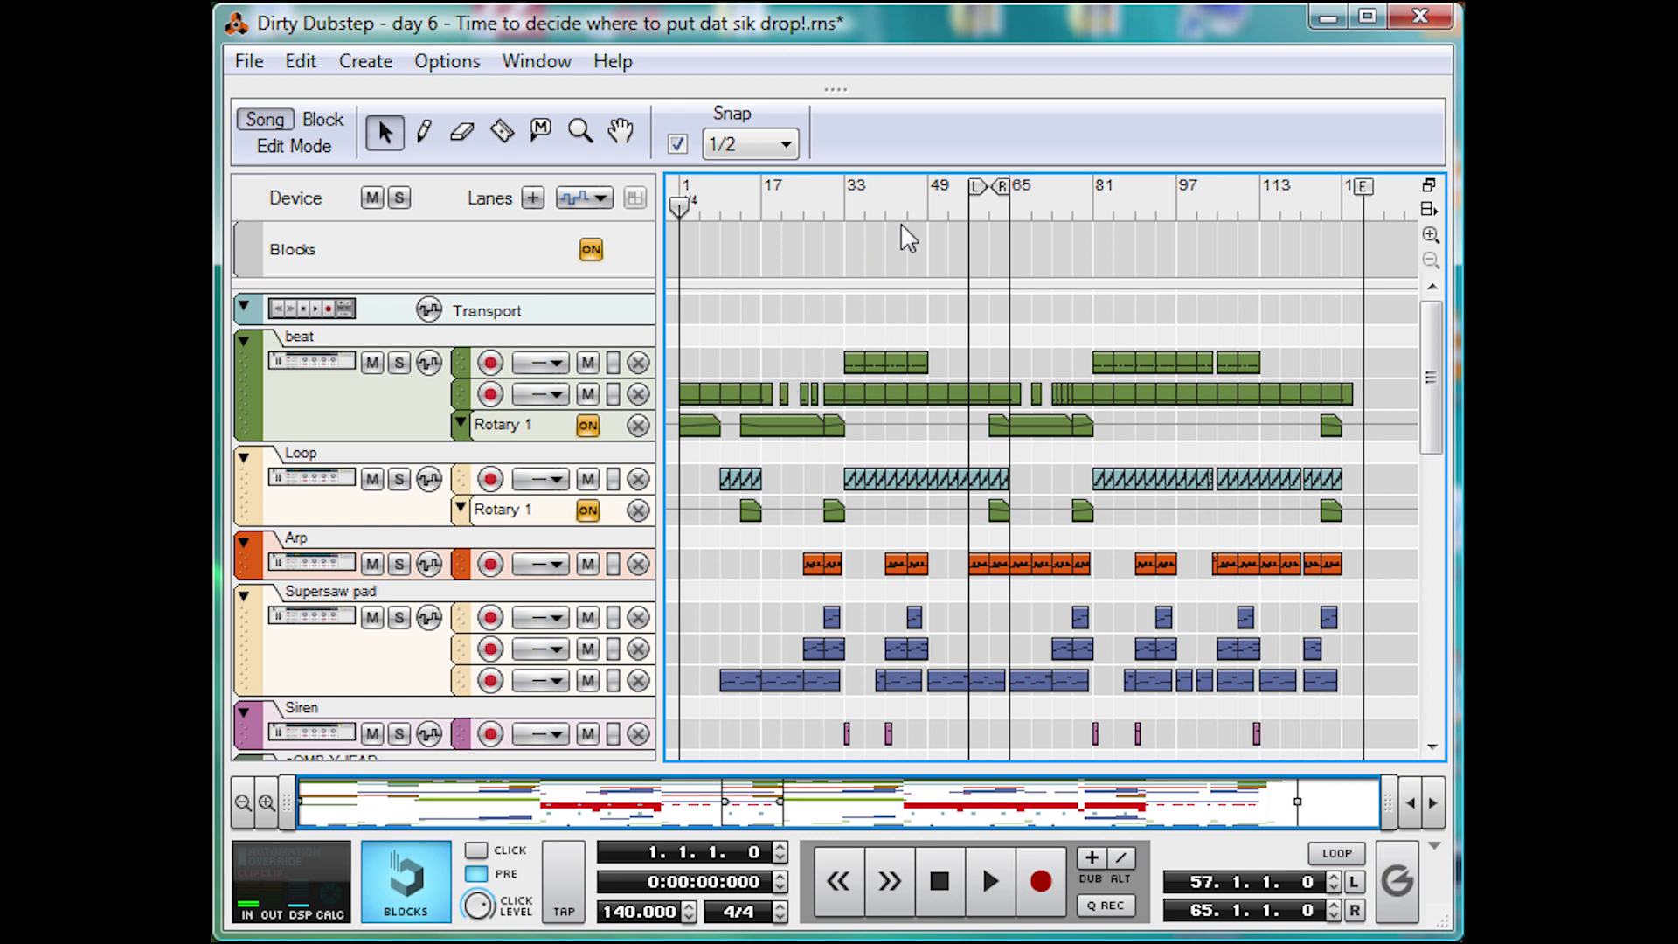
- Show the rack and examine the mixer, effects and Redrum devices inside the fx combinator
key(F6)
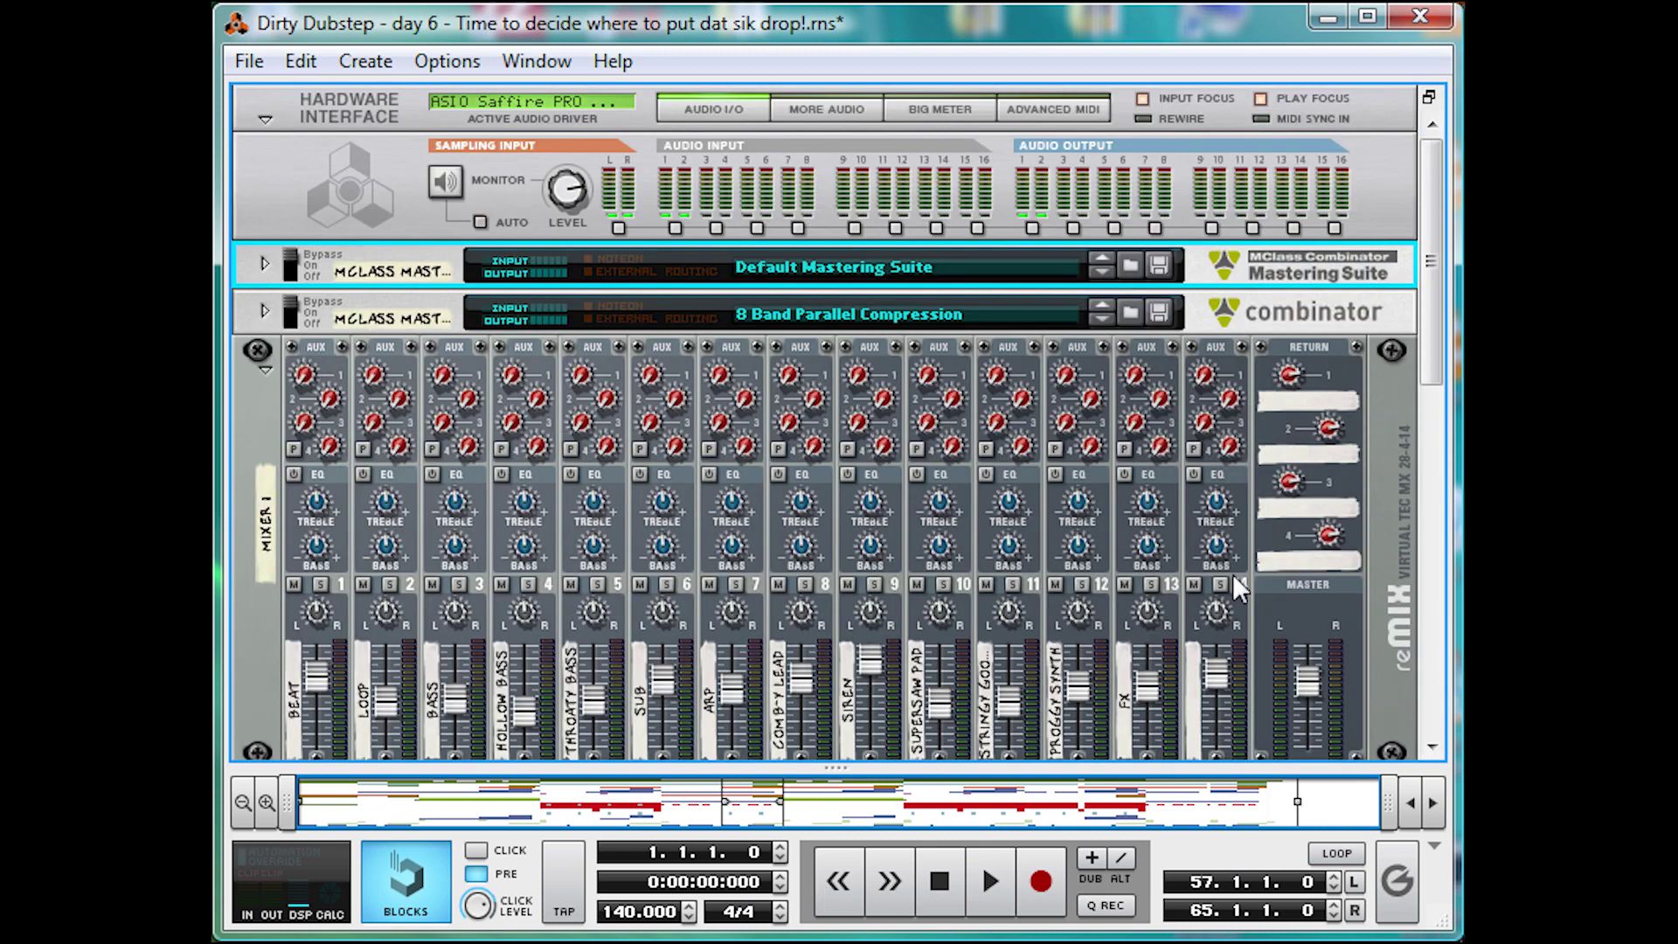
scroll(1391, 458, down, 10)
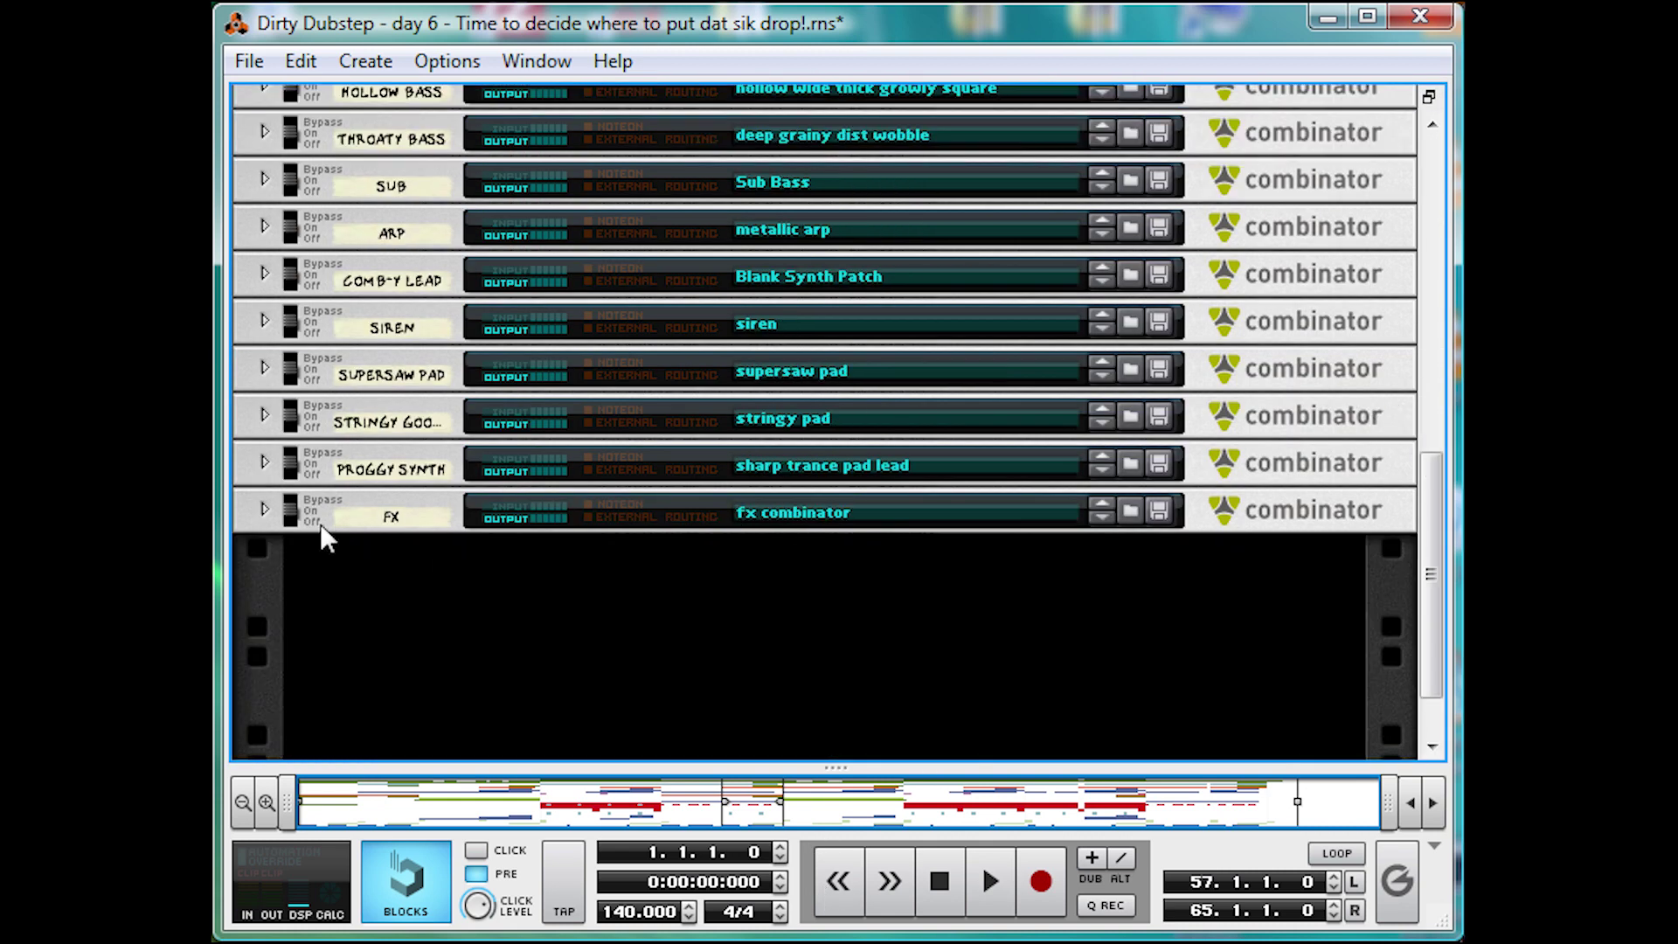
click(264, 510)
scroll(378, 450, down, 5)
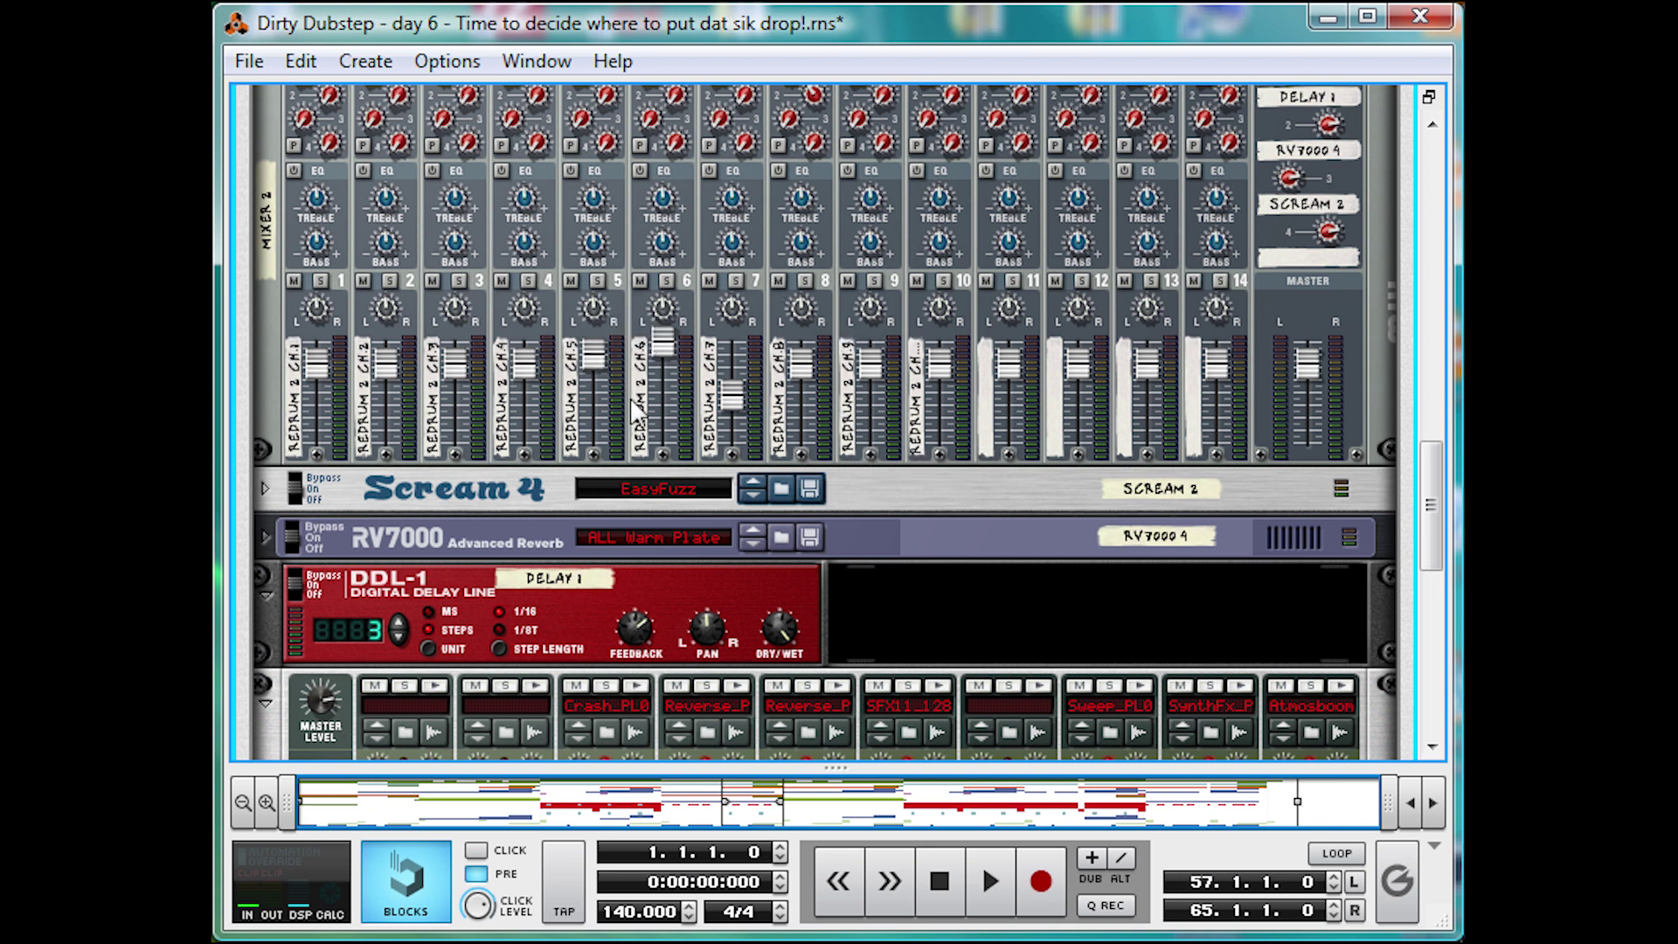
scroll(639, 437, up, 2)
scroll(684, 501, down, 4)
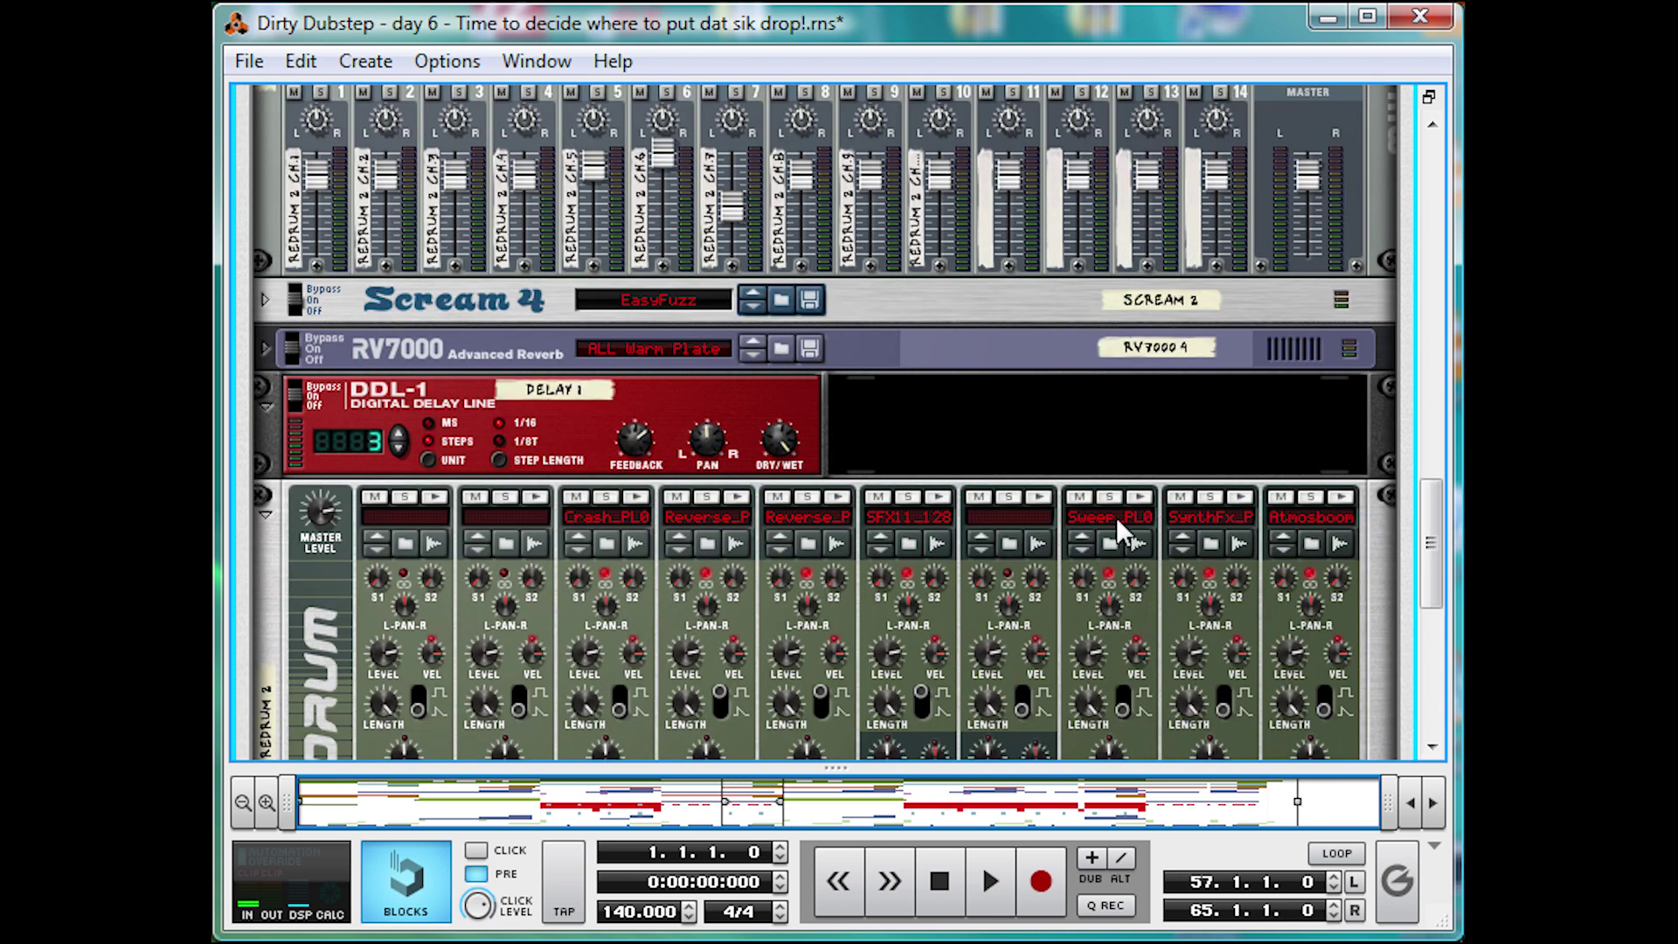
scroll(1115, 521, down, 3)
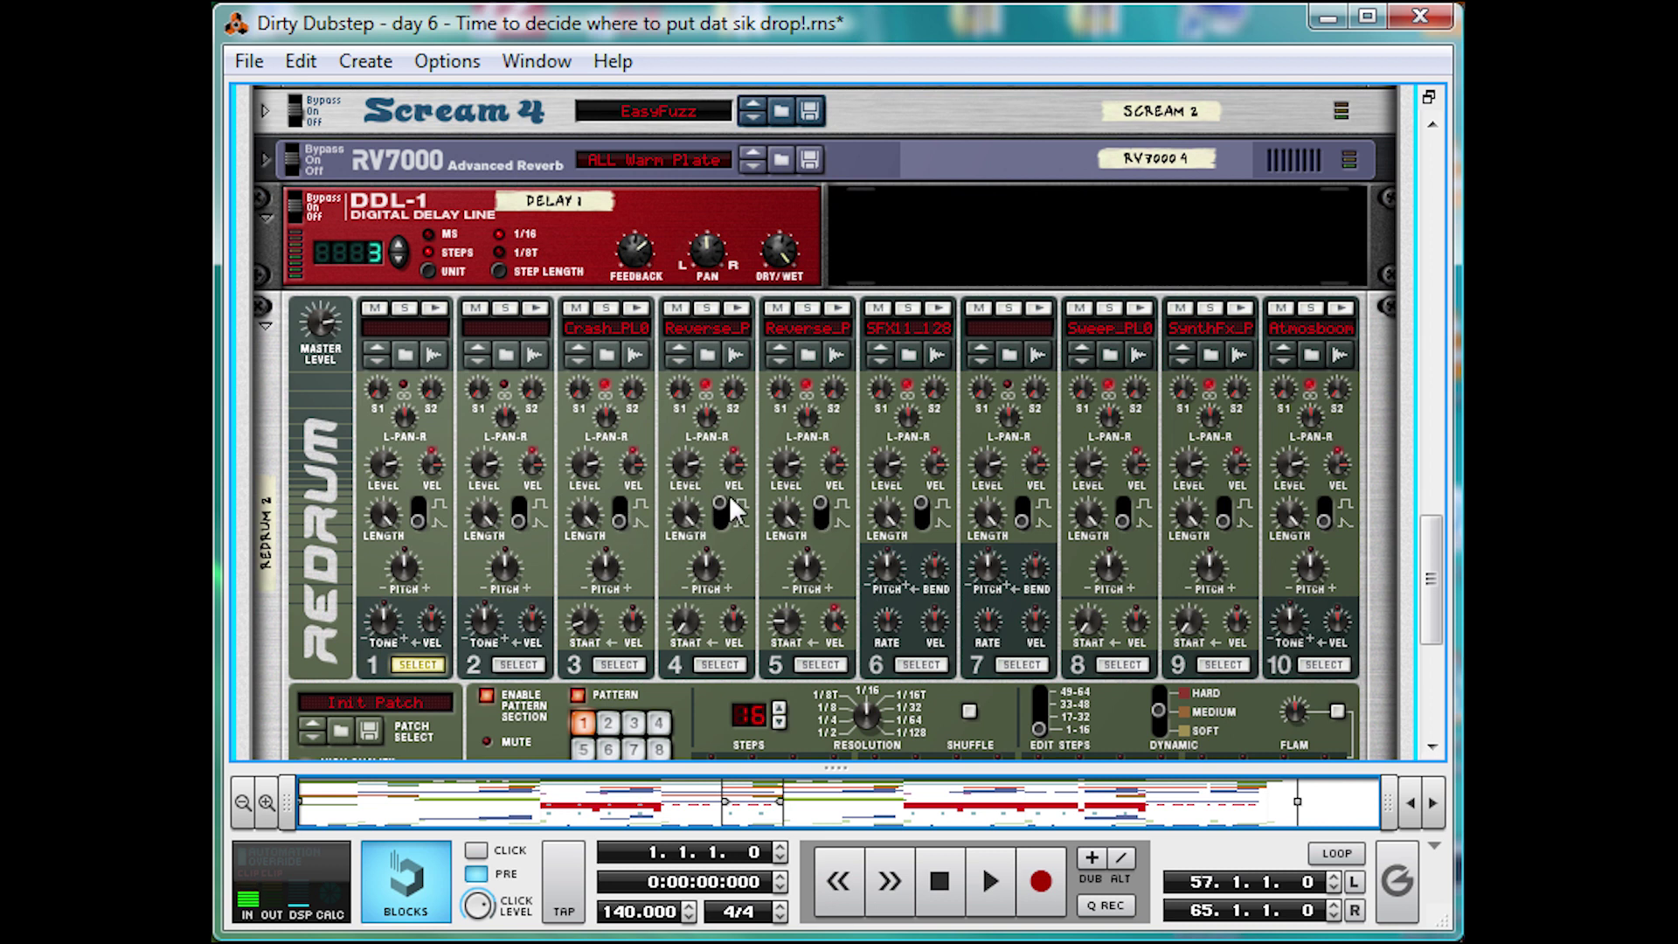
scroll(730, 461, up, 6)
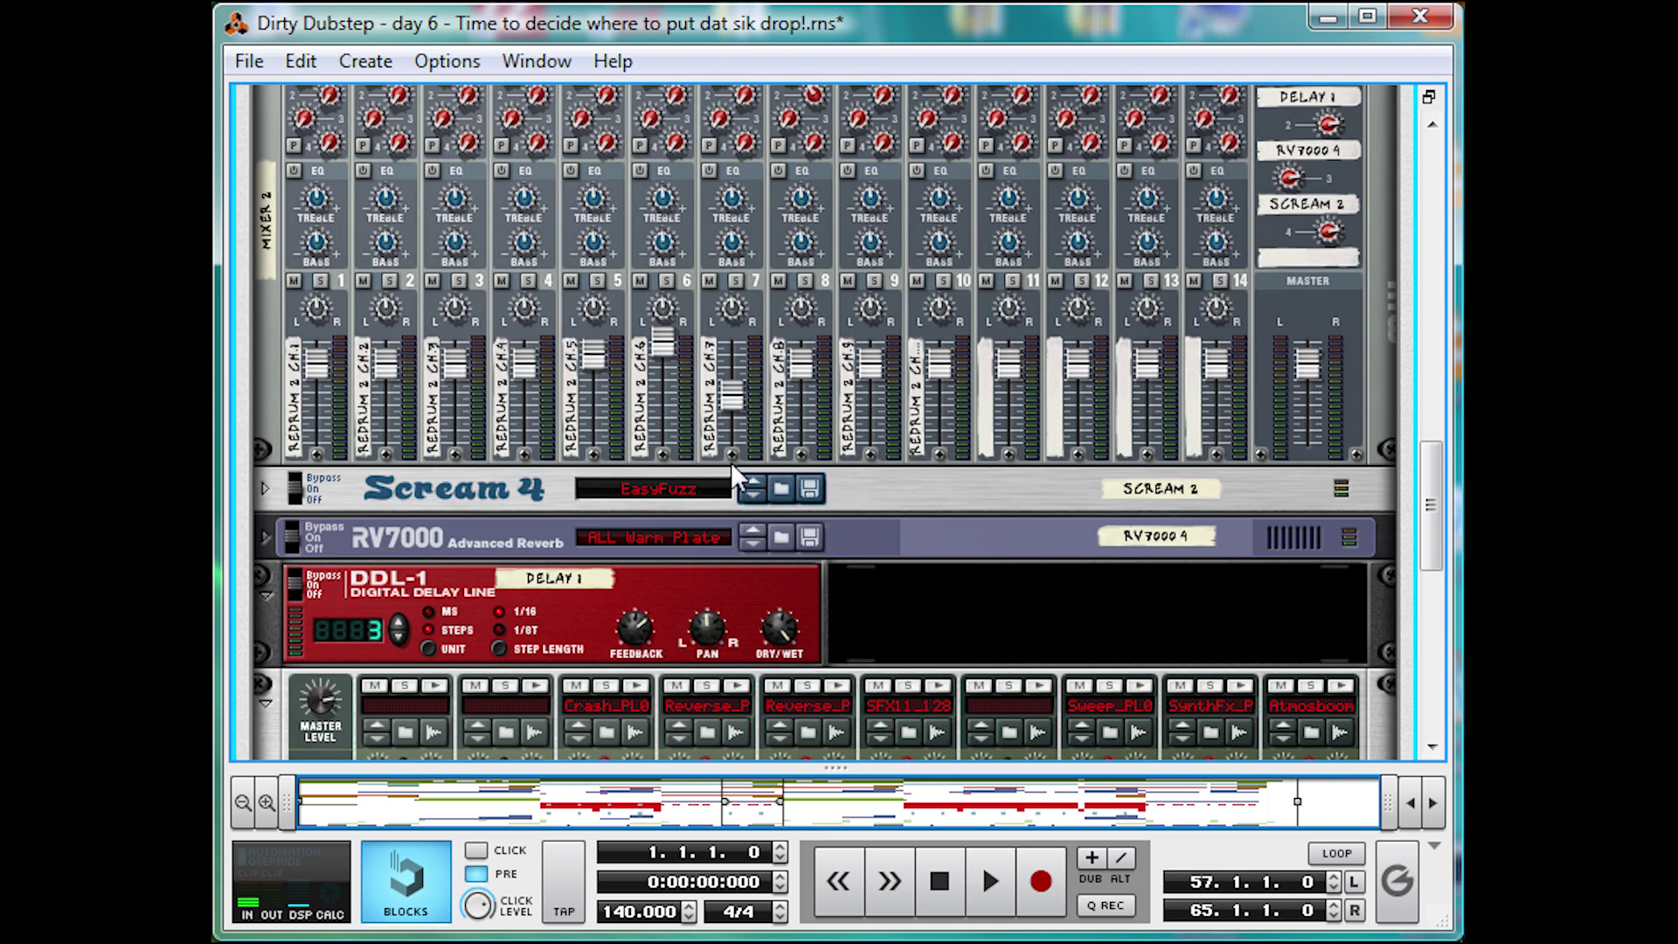
scroll(676, 726, up, 2)
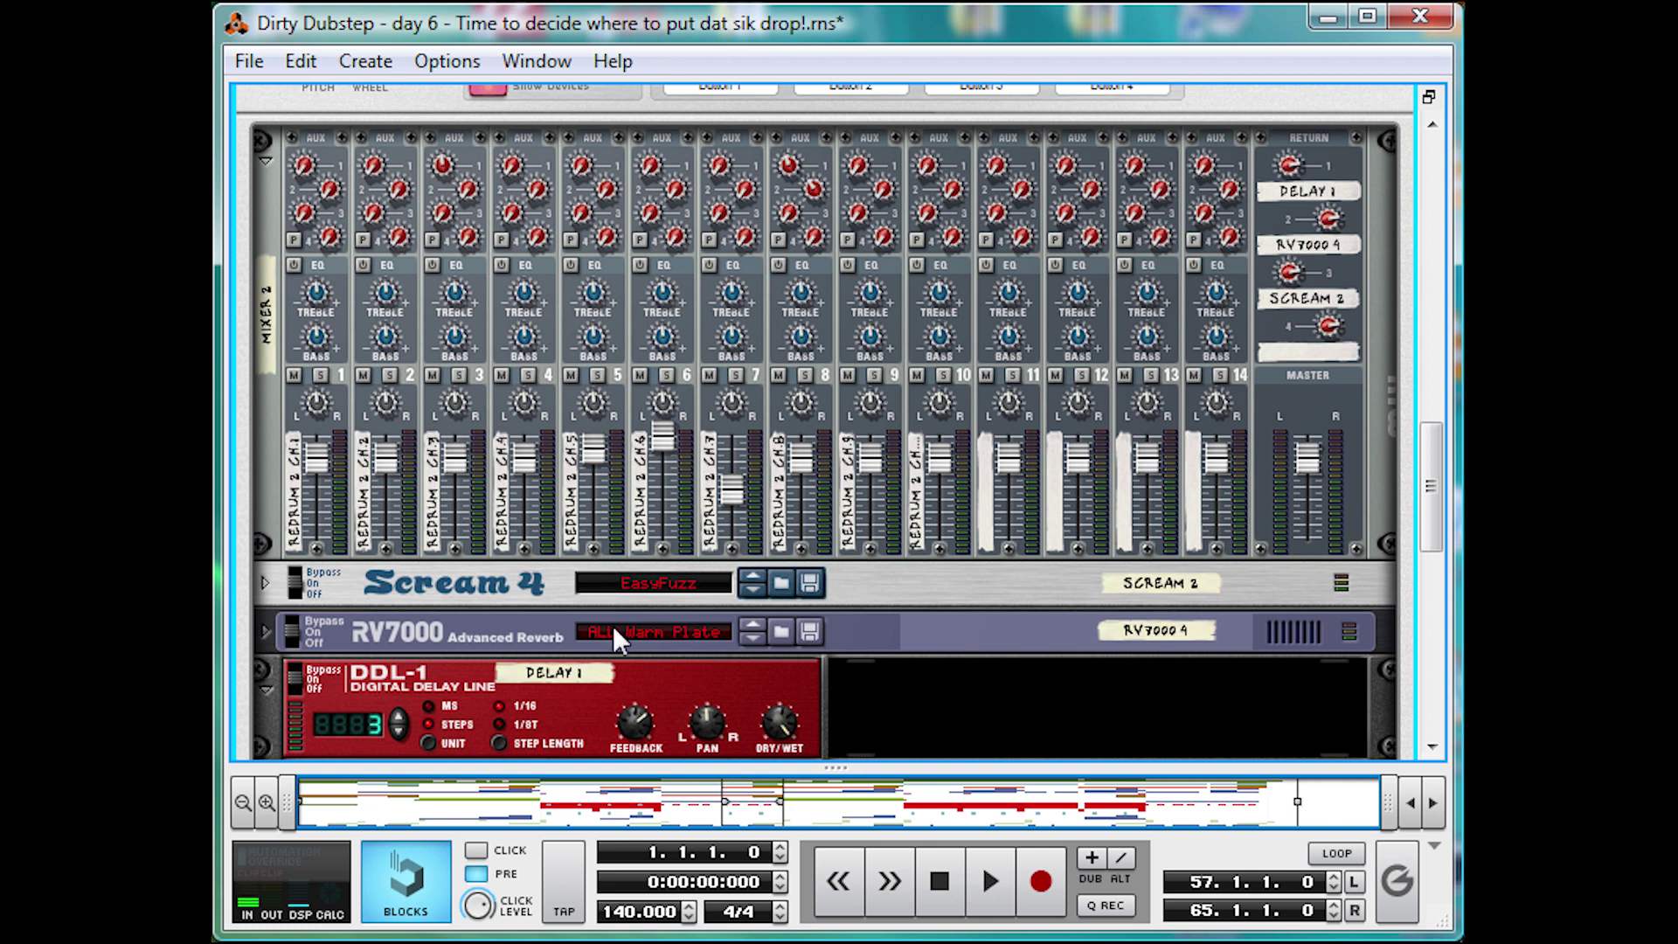
scroll(612, 623, down, 5)
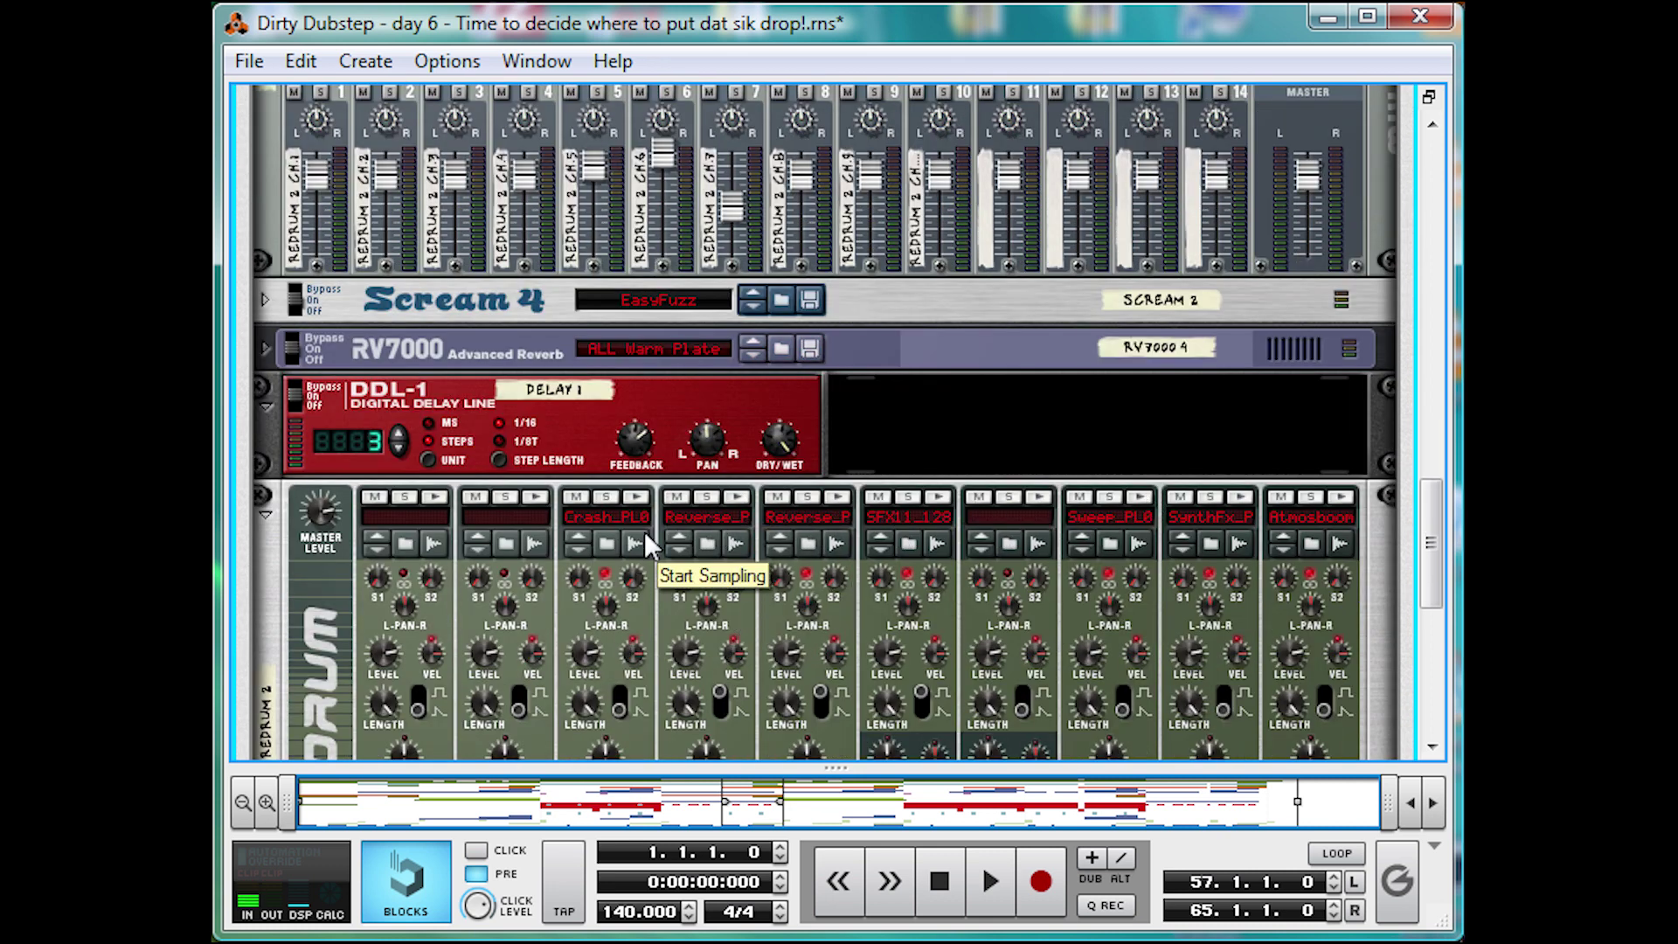
- Audition the reverse, SFX, sweep, crash and Atmosboom samples on Redrum channels 4, 6, 8, 3 and 10
click(738, 496)
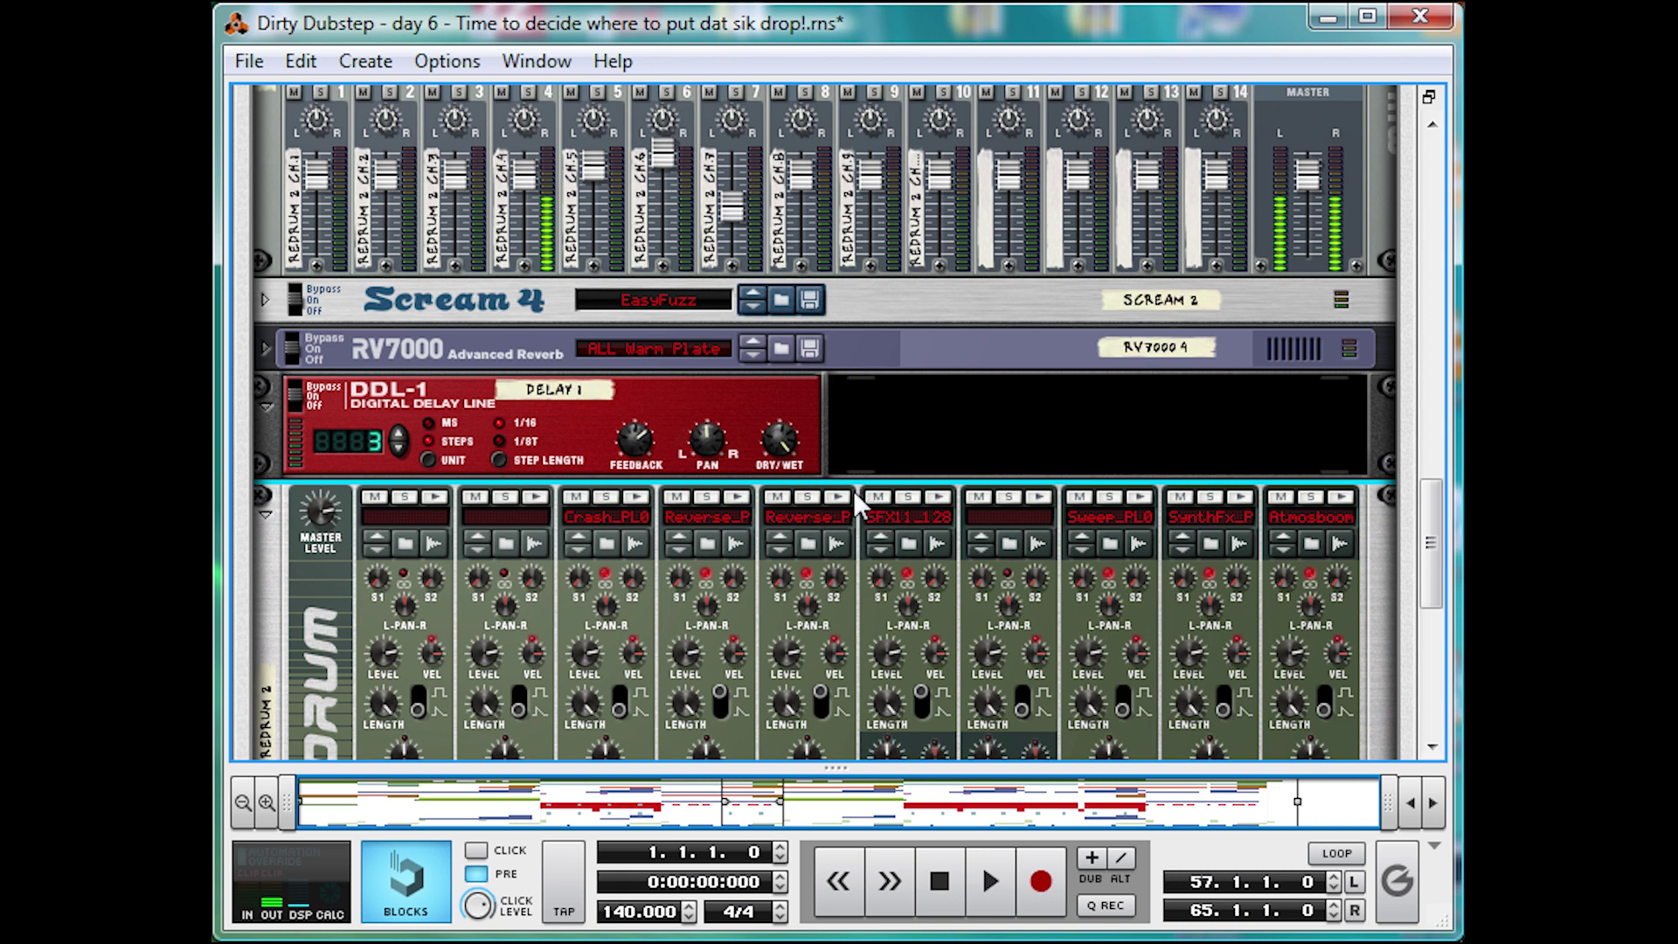
click(938, 498)
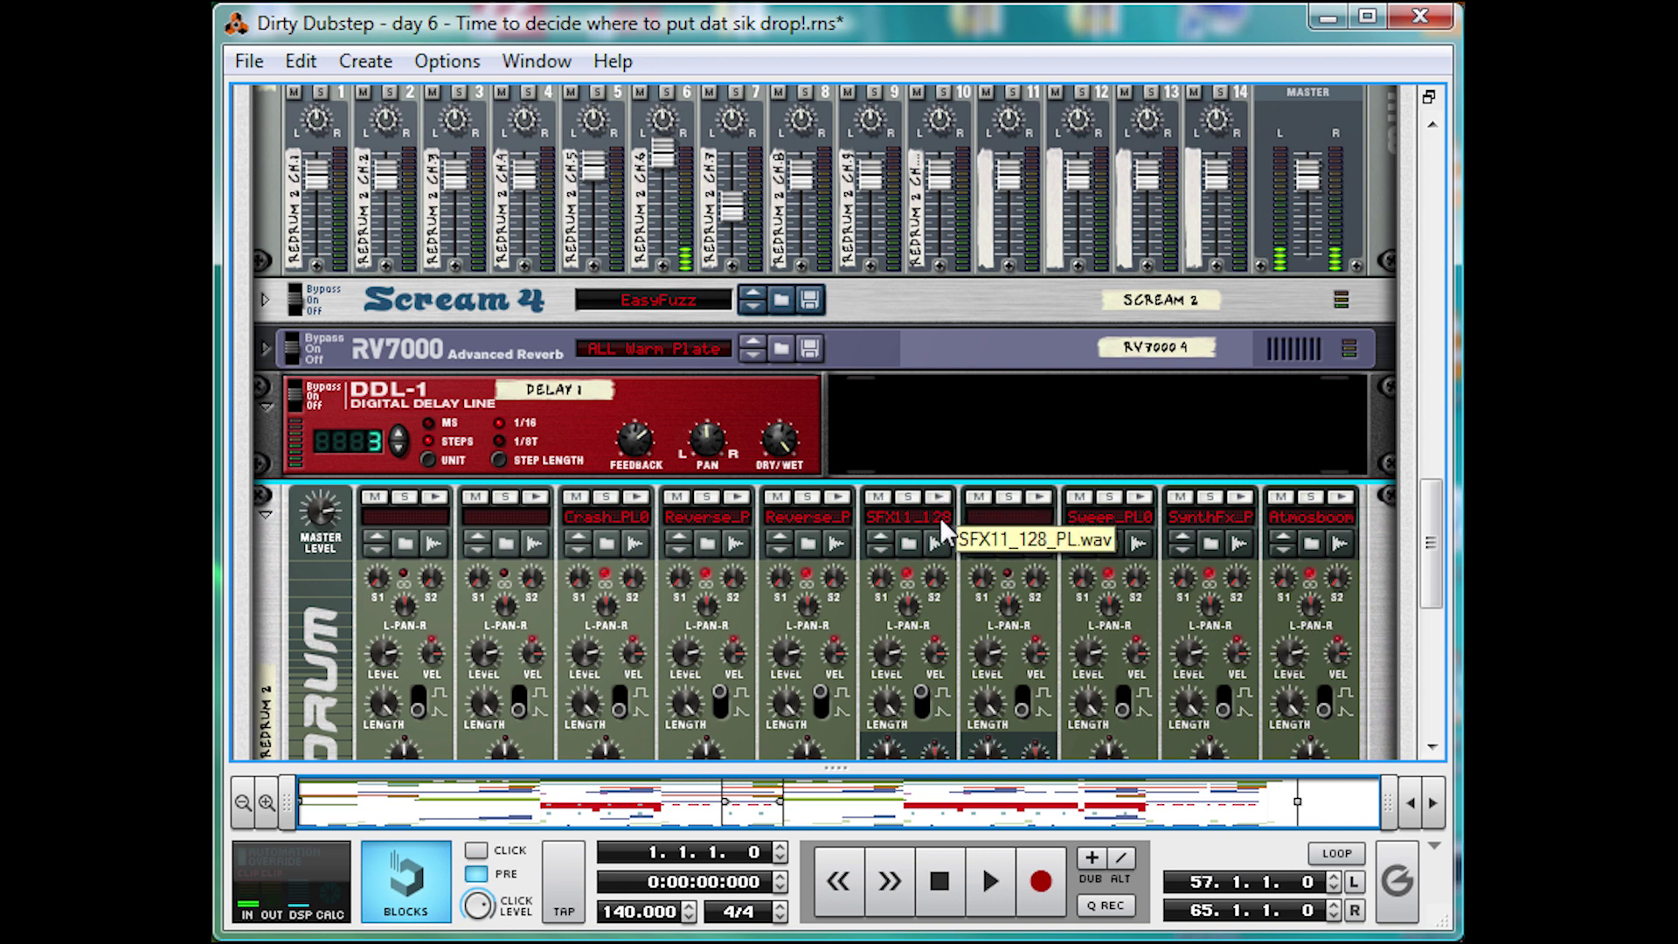
click(939, 497)
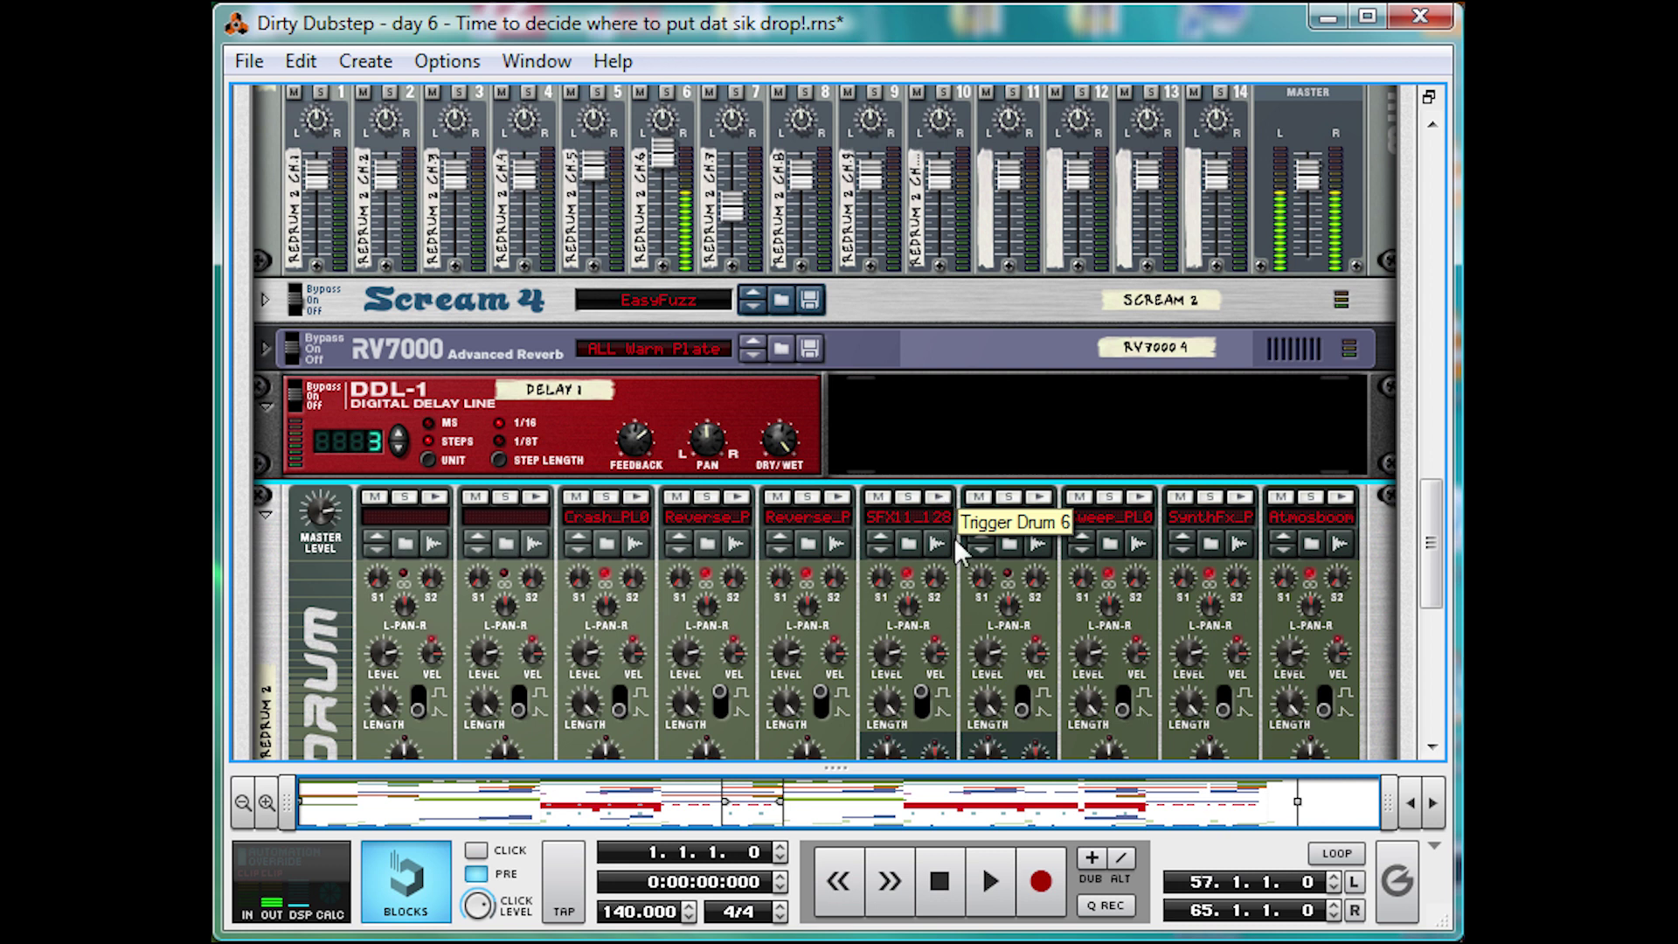
click(1139, 498)
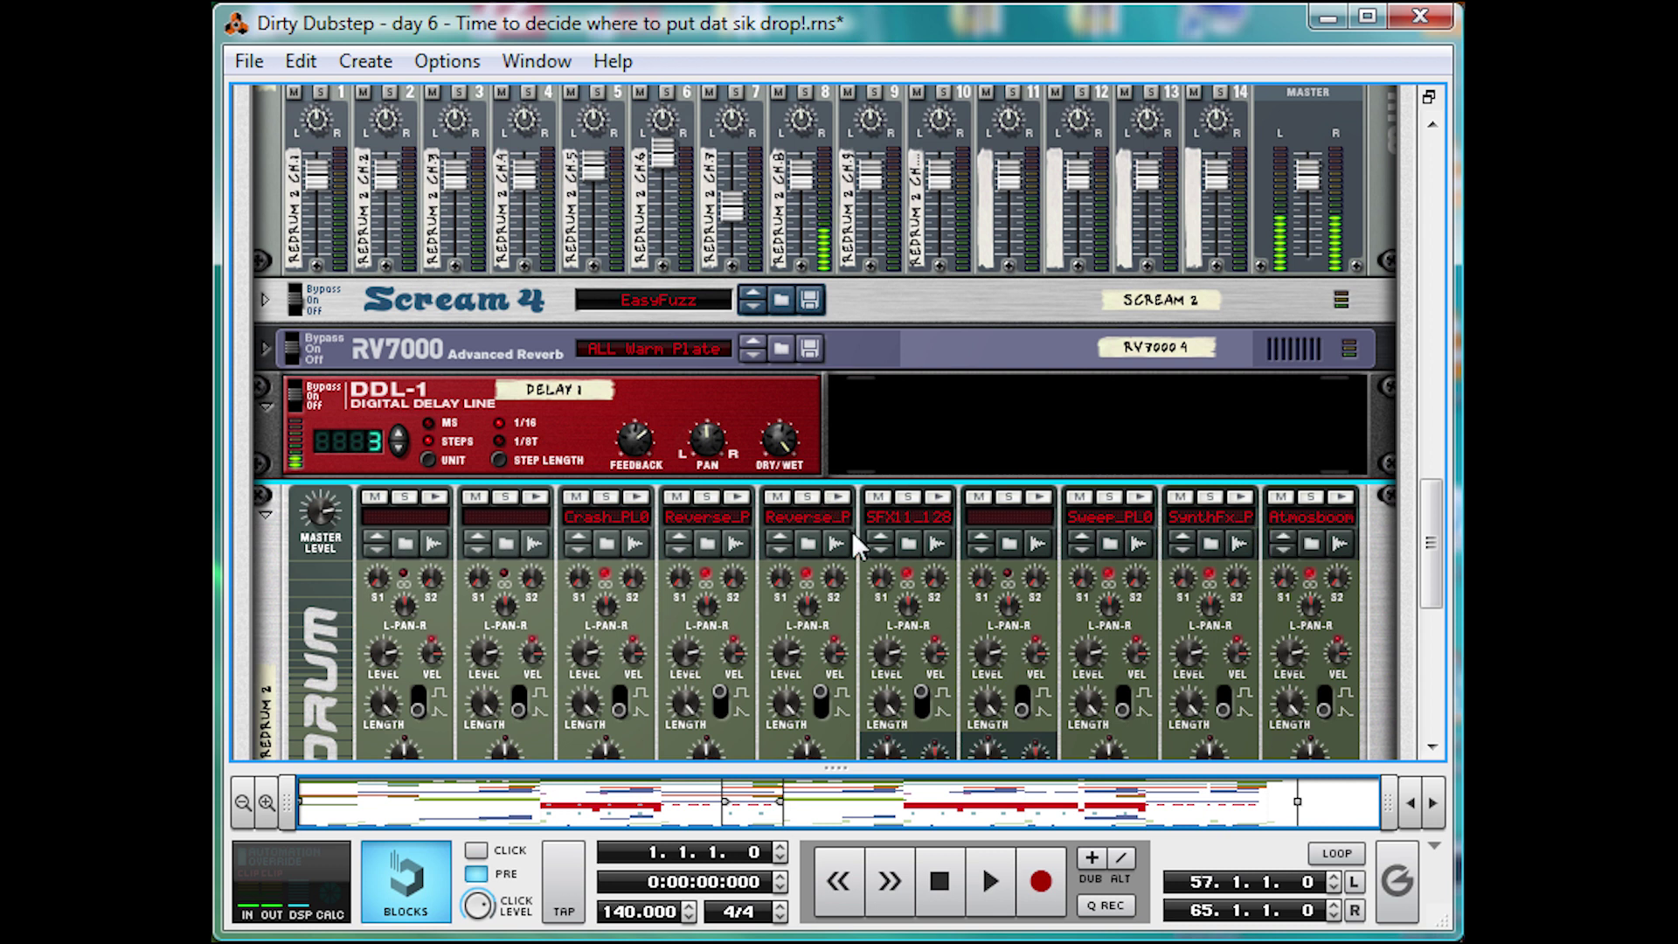
click(636, 496)
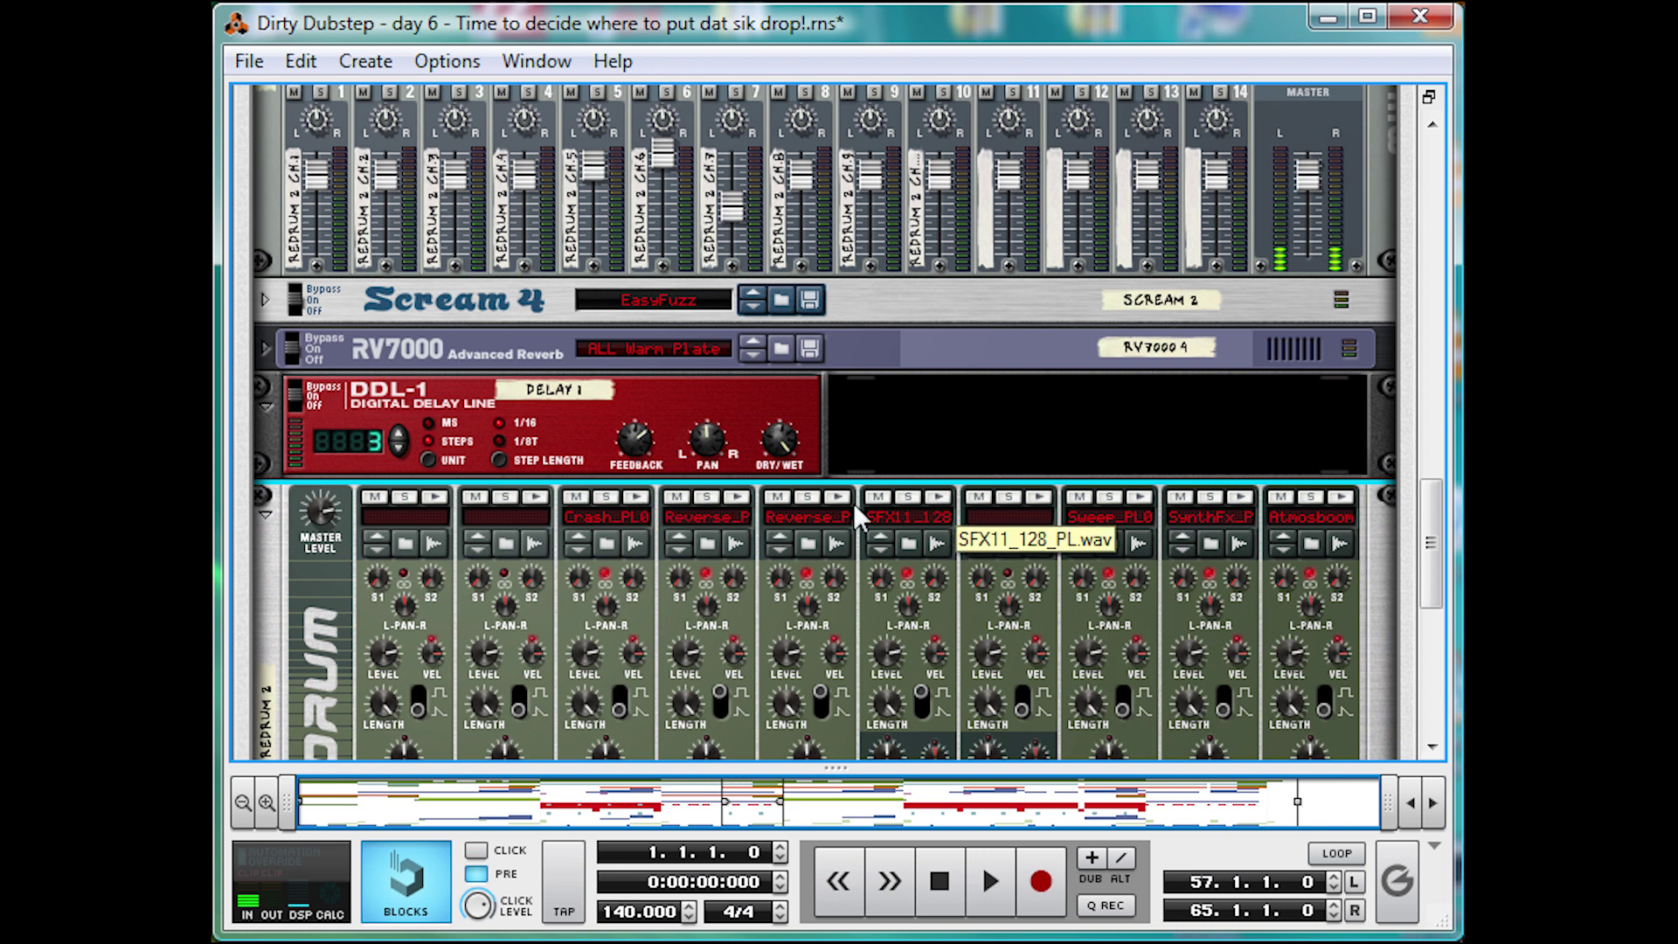
key(space)
key(space)
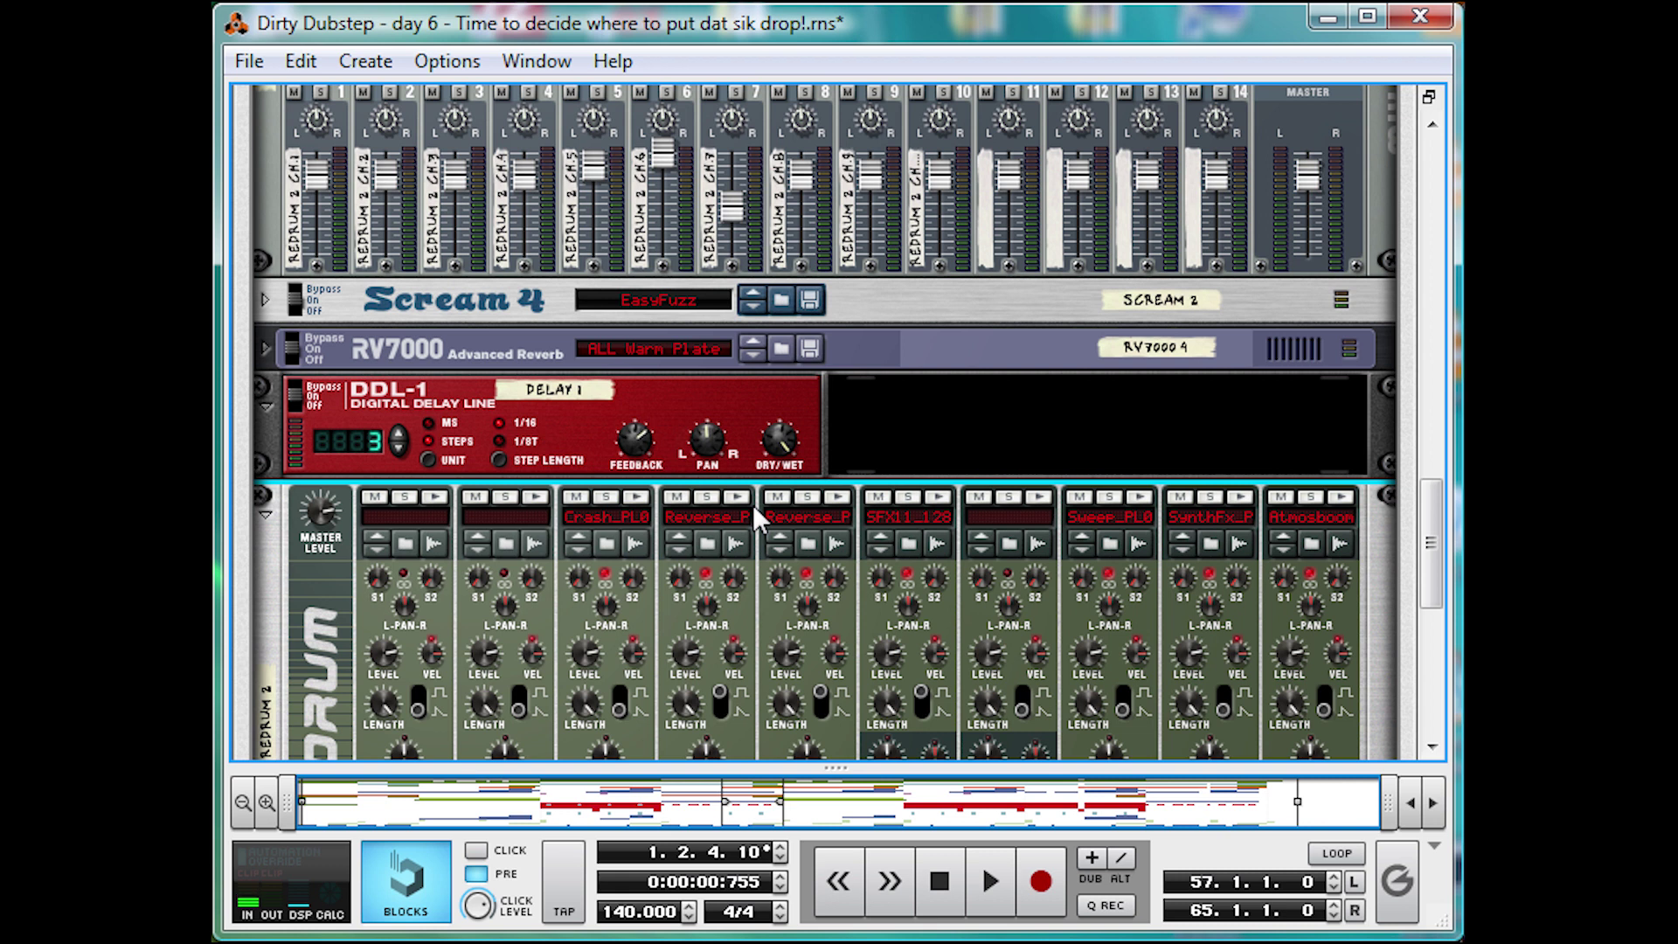
click(1337, 496)
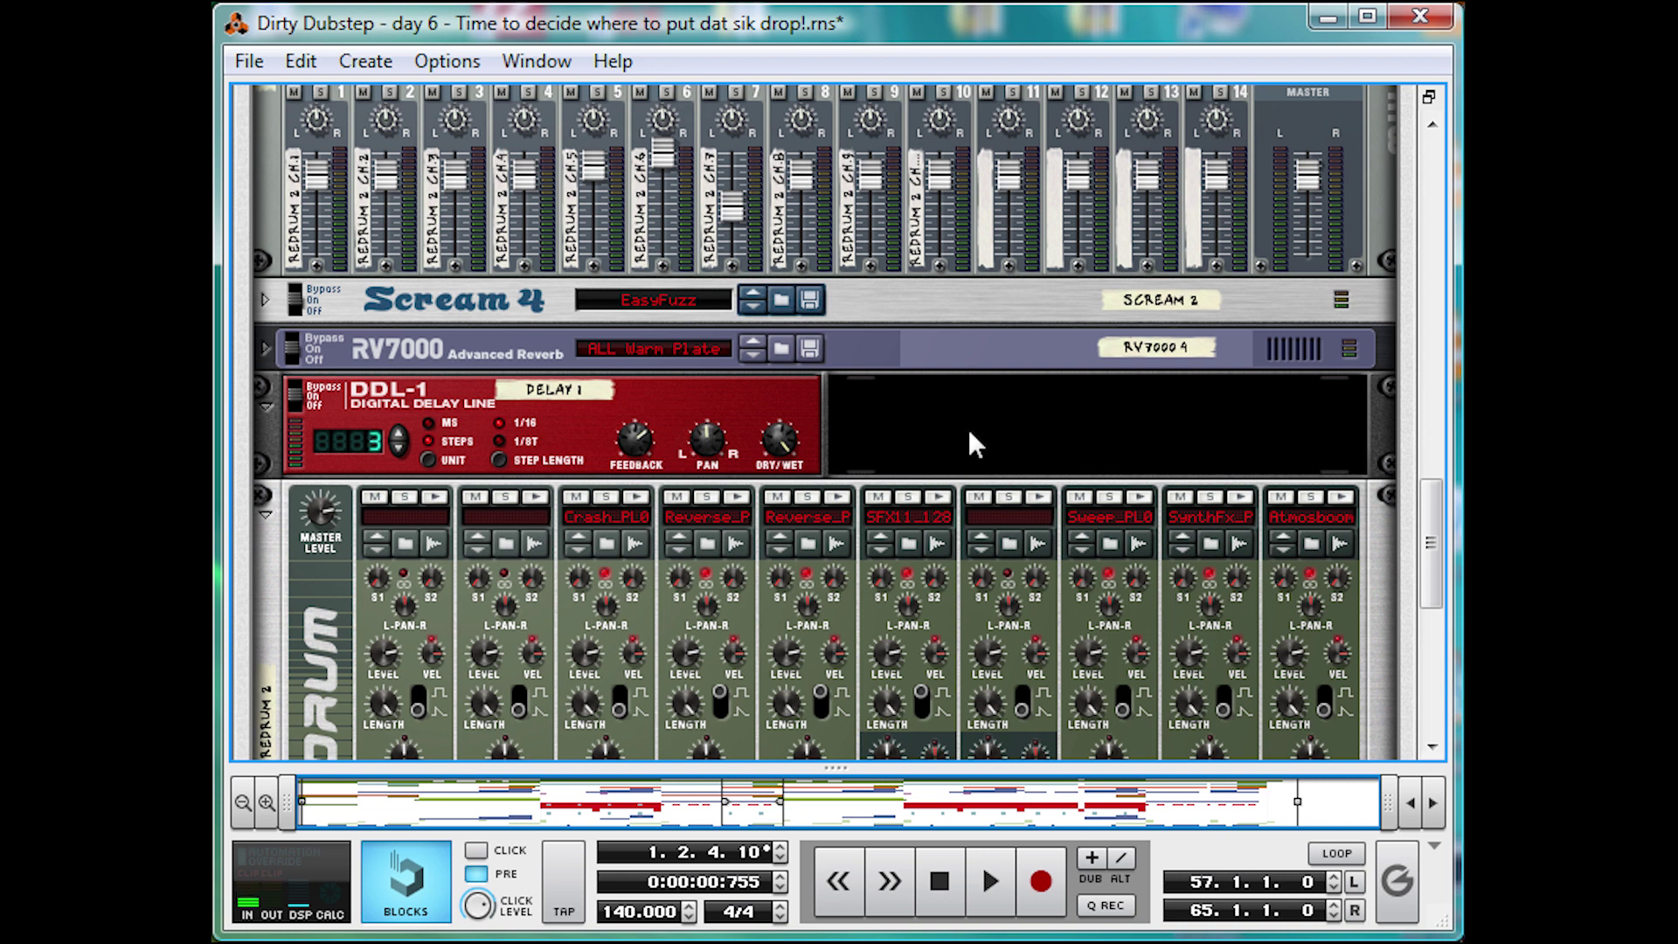
- Collapse the fx combinator and create a new Combinator below it named "Squeeky budgie"
scroll(961, 445, up, 10)
click(268, 403)
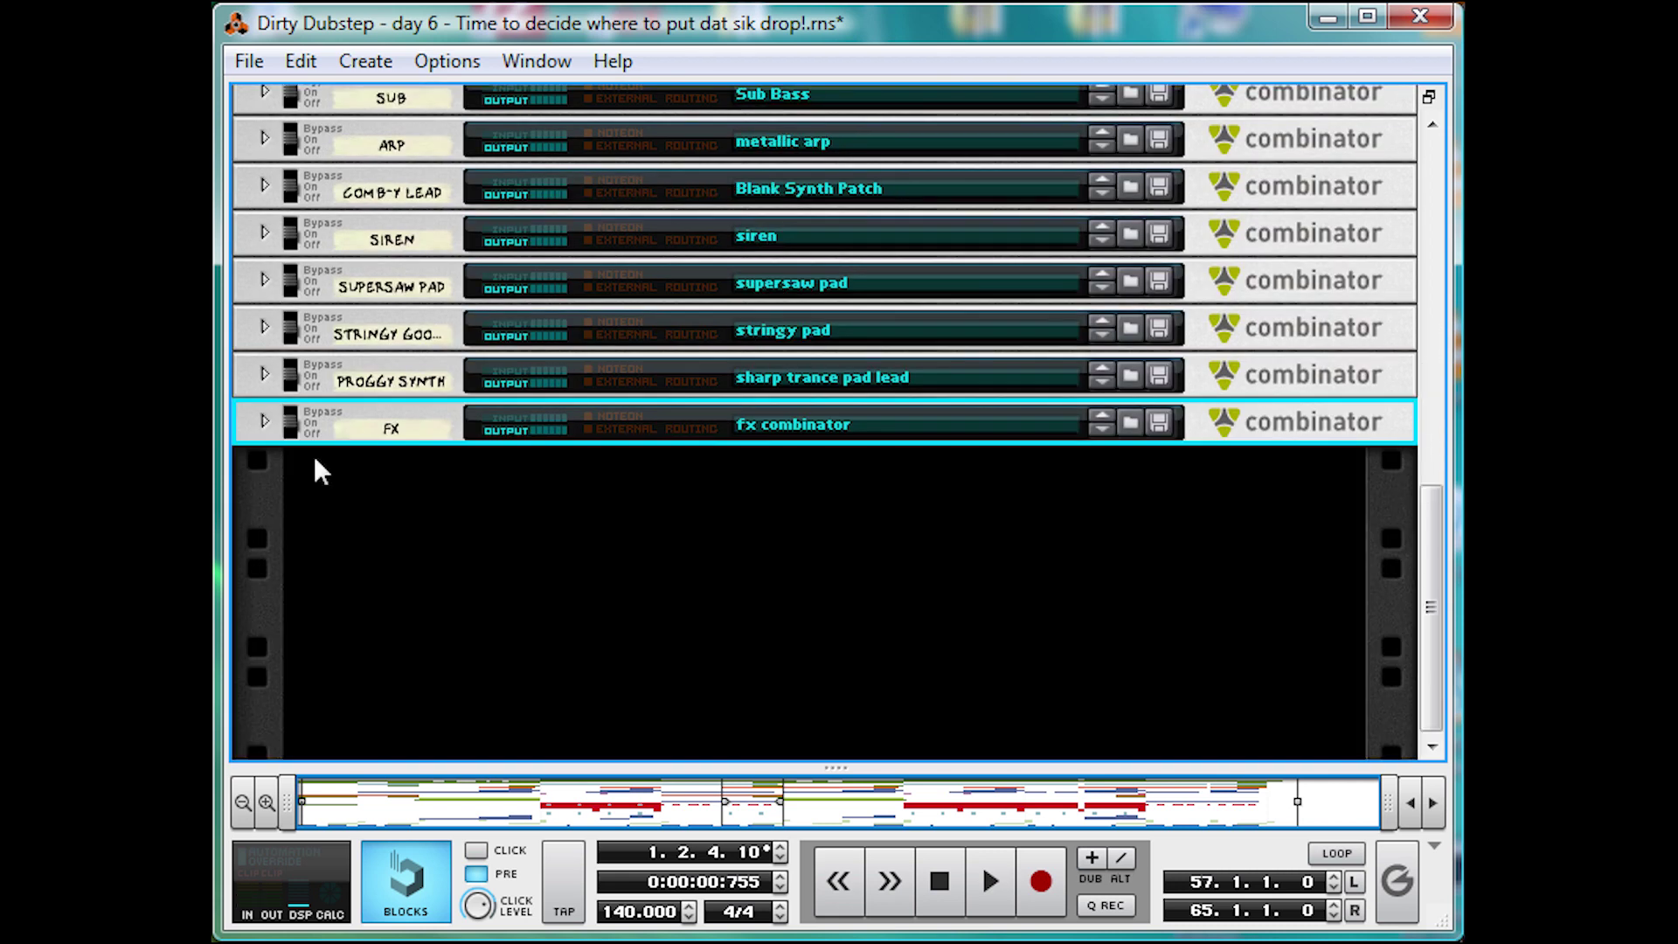
right_click(382, 485)
click(603, 393)
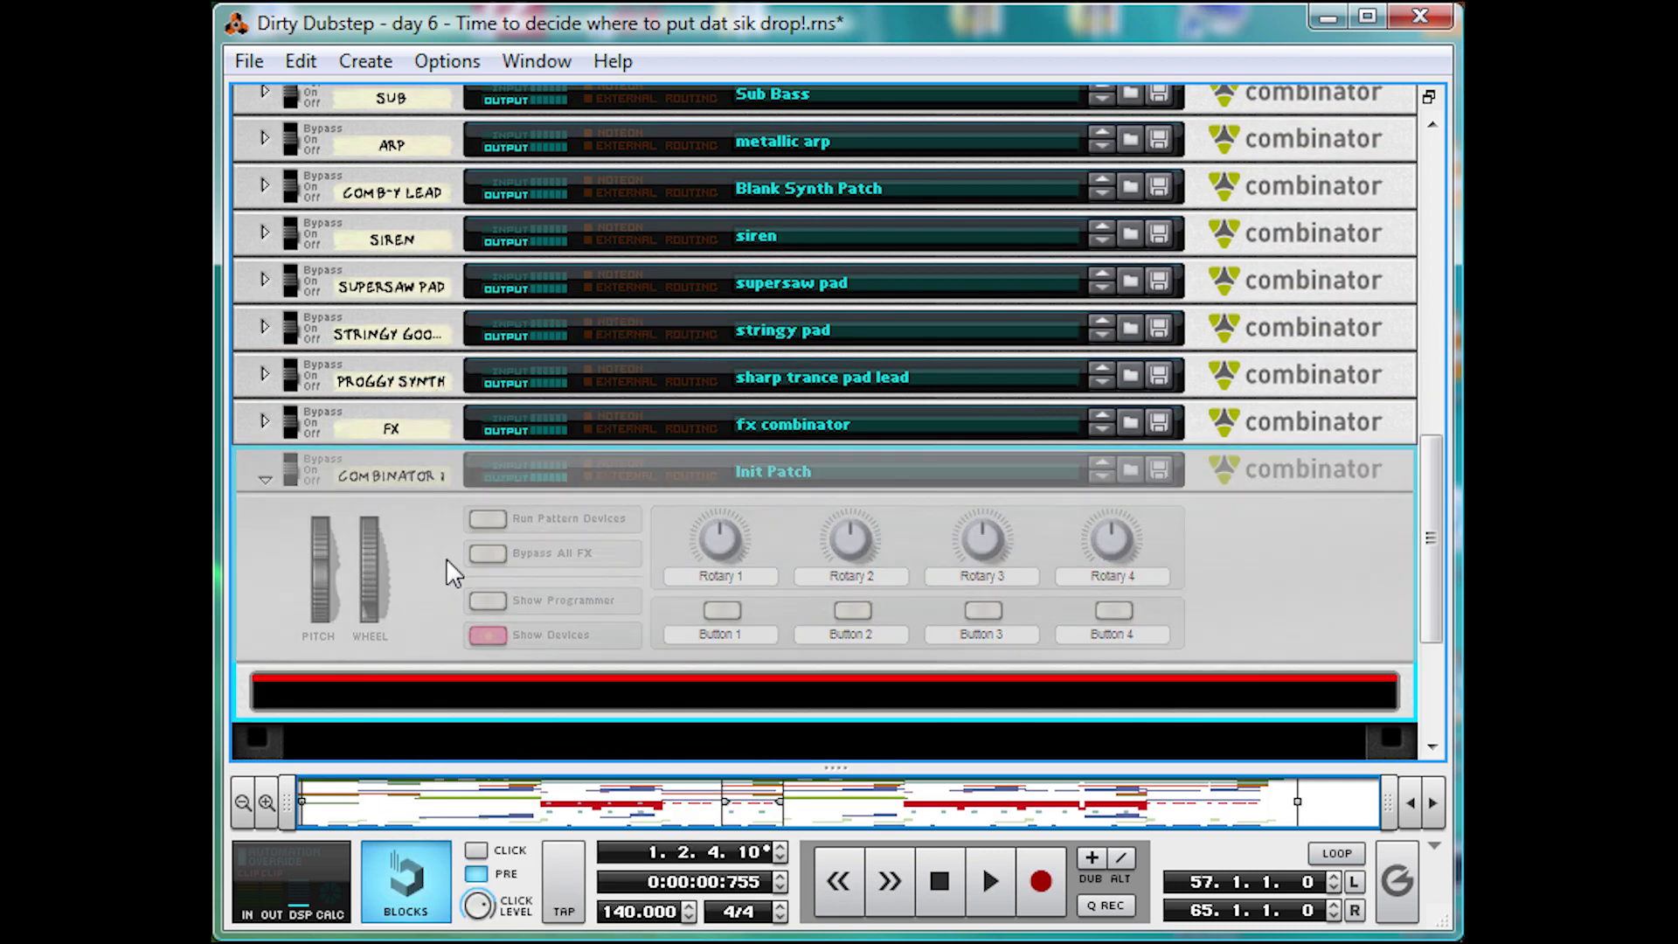
double_click(407, 476)
text(Squeeky budgie)
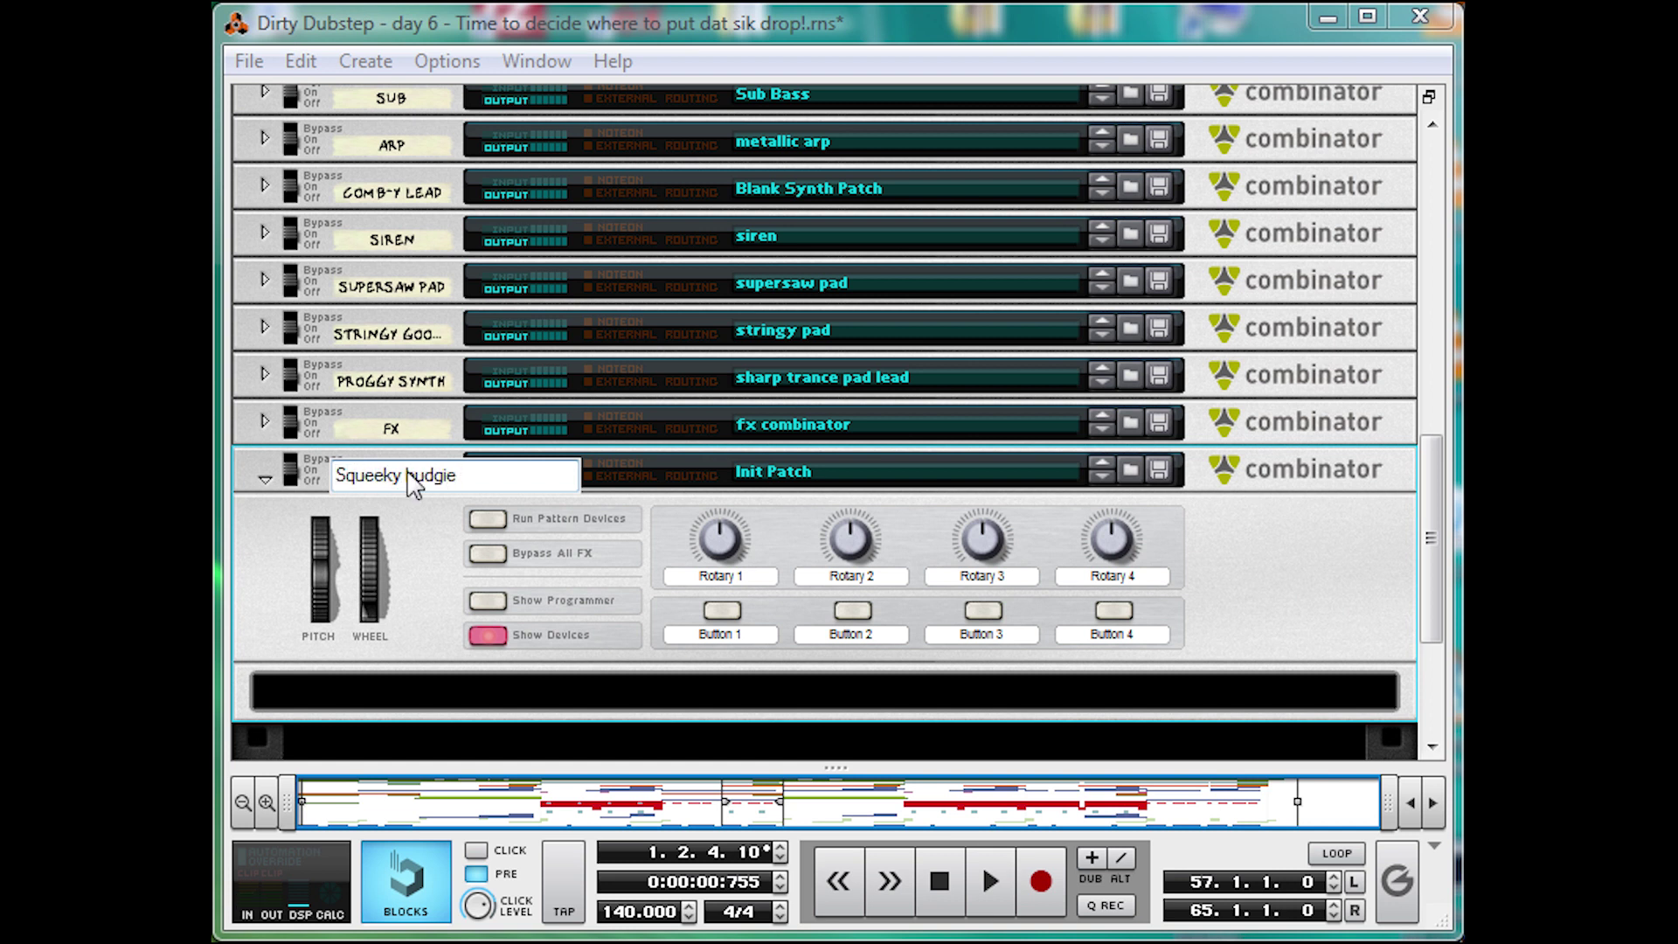
key(Return)
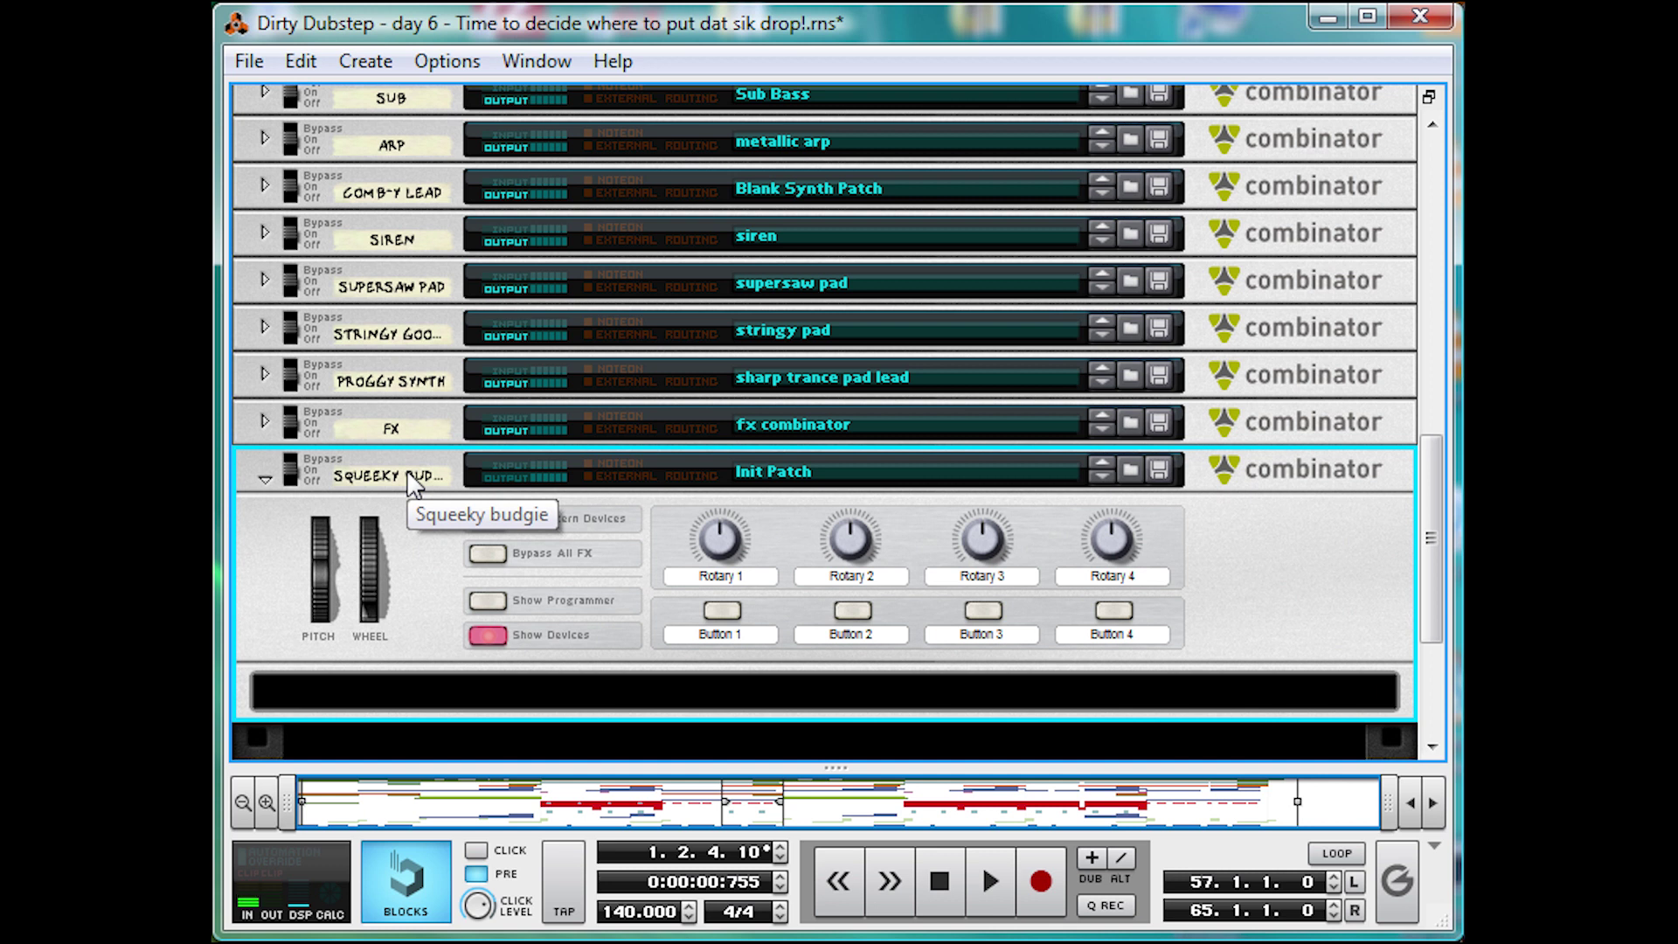
- Add a Malström Graintable Synthesizer inside the Squeeky budgie combinator
right_click(481, 696)
scroll(442, 613, down, 2)
right_click(442, 585)
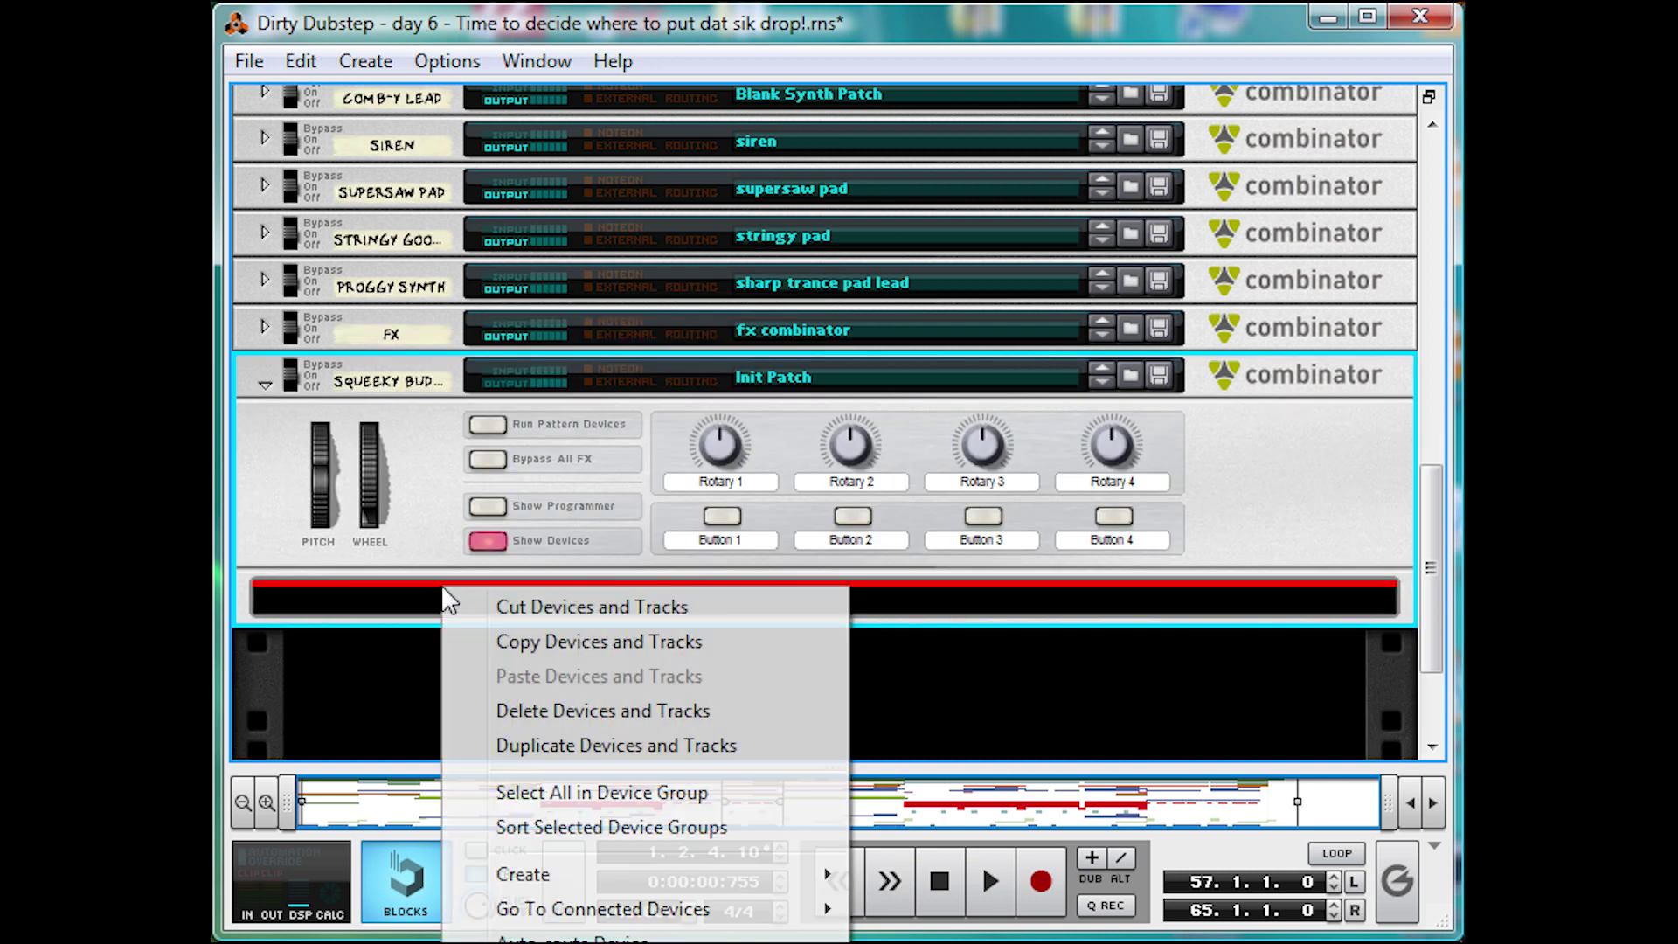
mouse_move(613, 875)
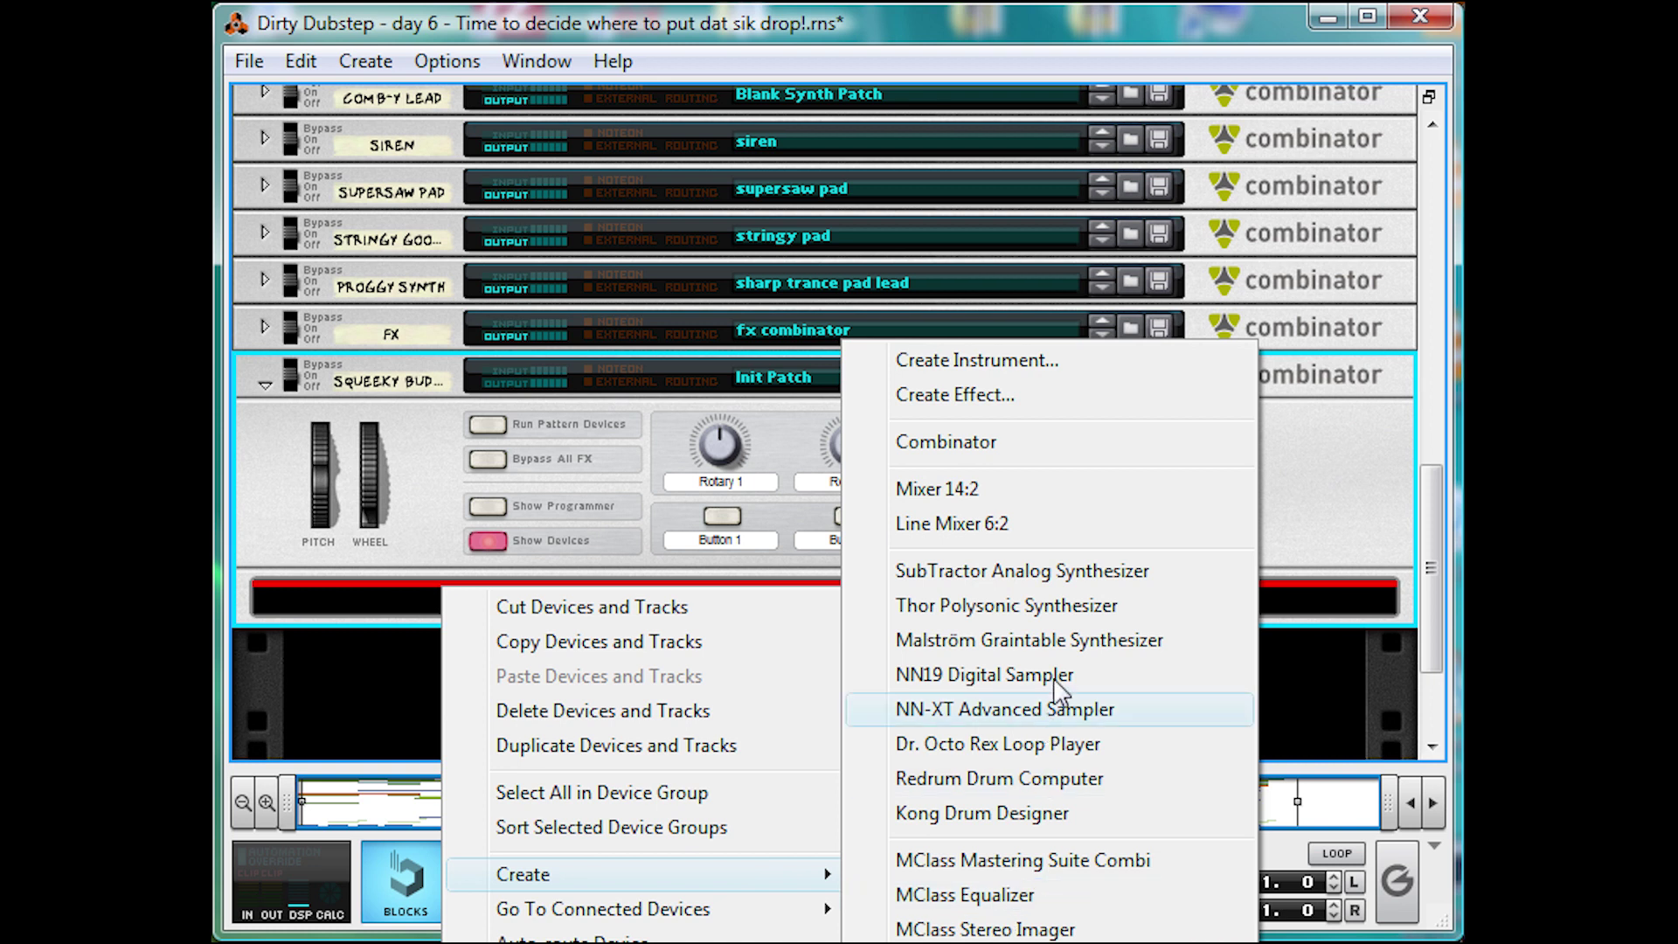
click(1062, 643)
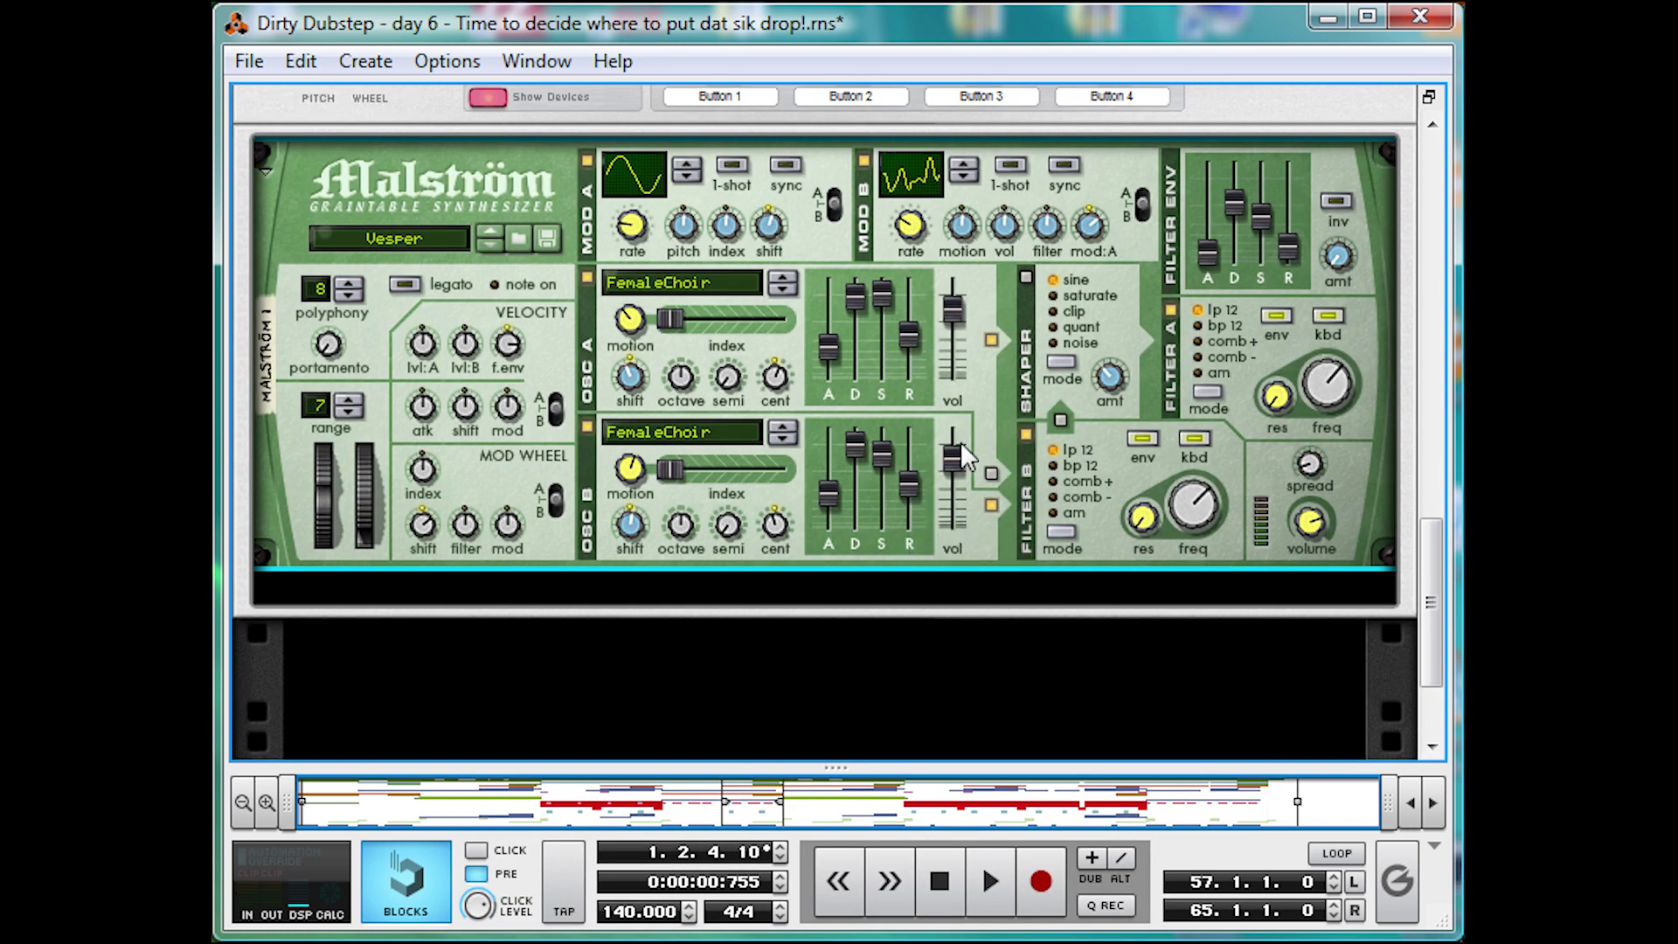
- Check the Squeeky budgie track in the sequencer, return to the rack and initialize the Malström patch
key(F7)
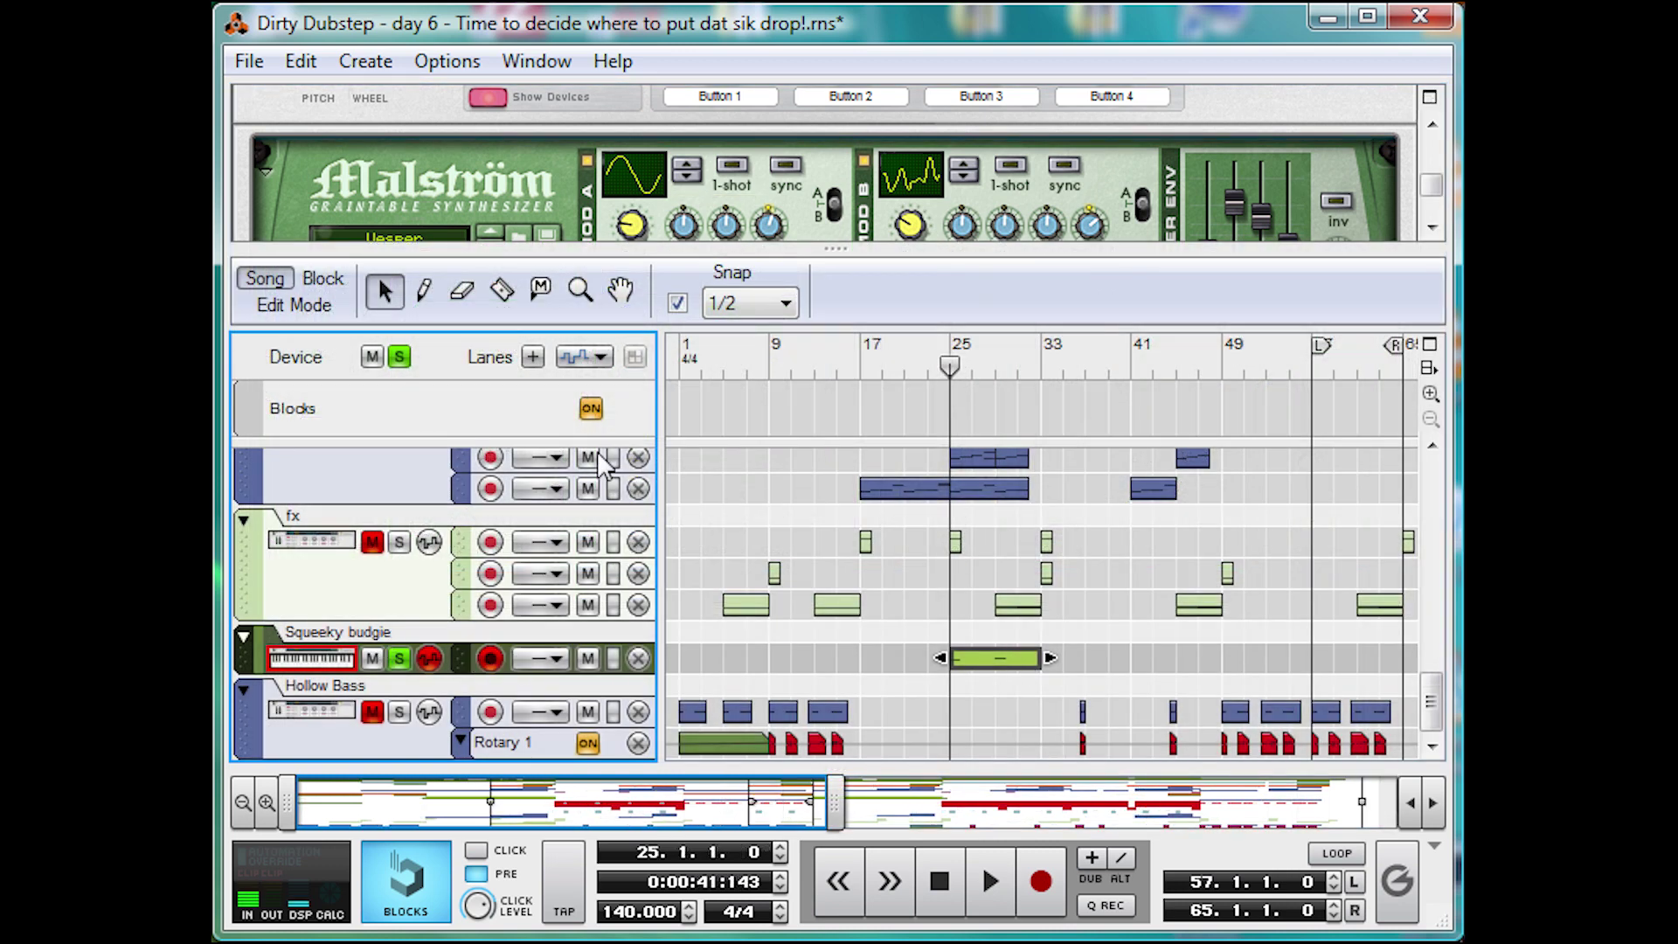
key(F7)
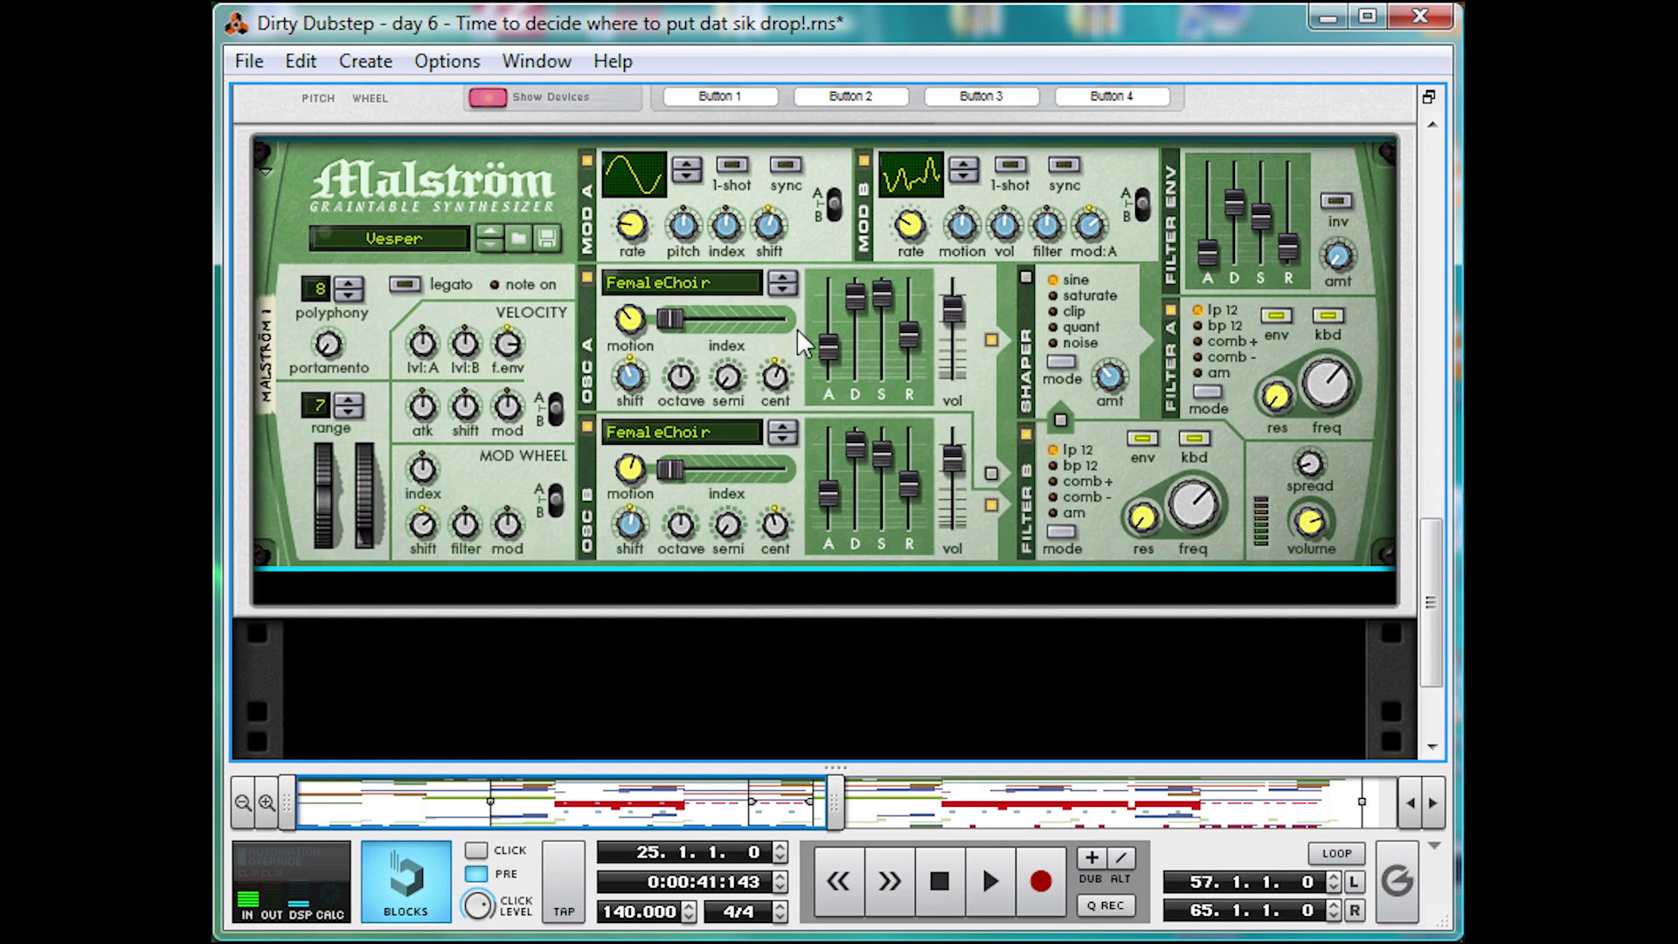
right_click(801, 342)
right_click(836, 238)
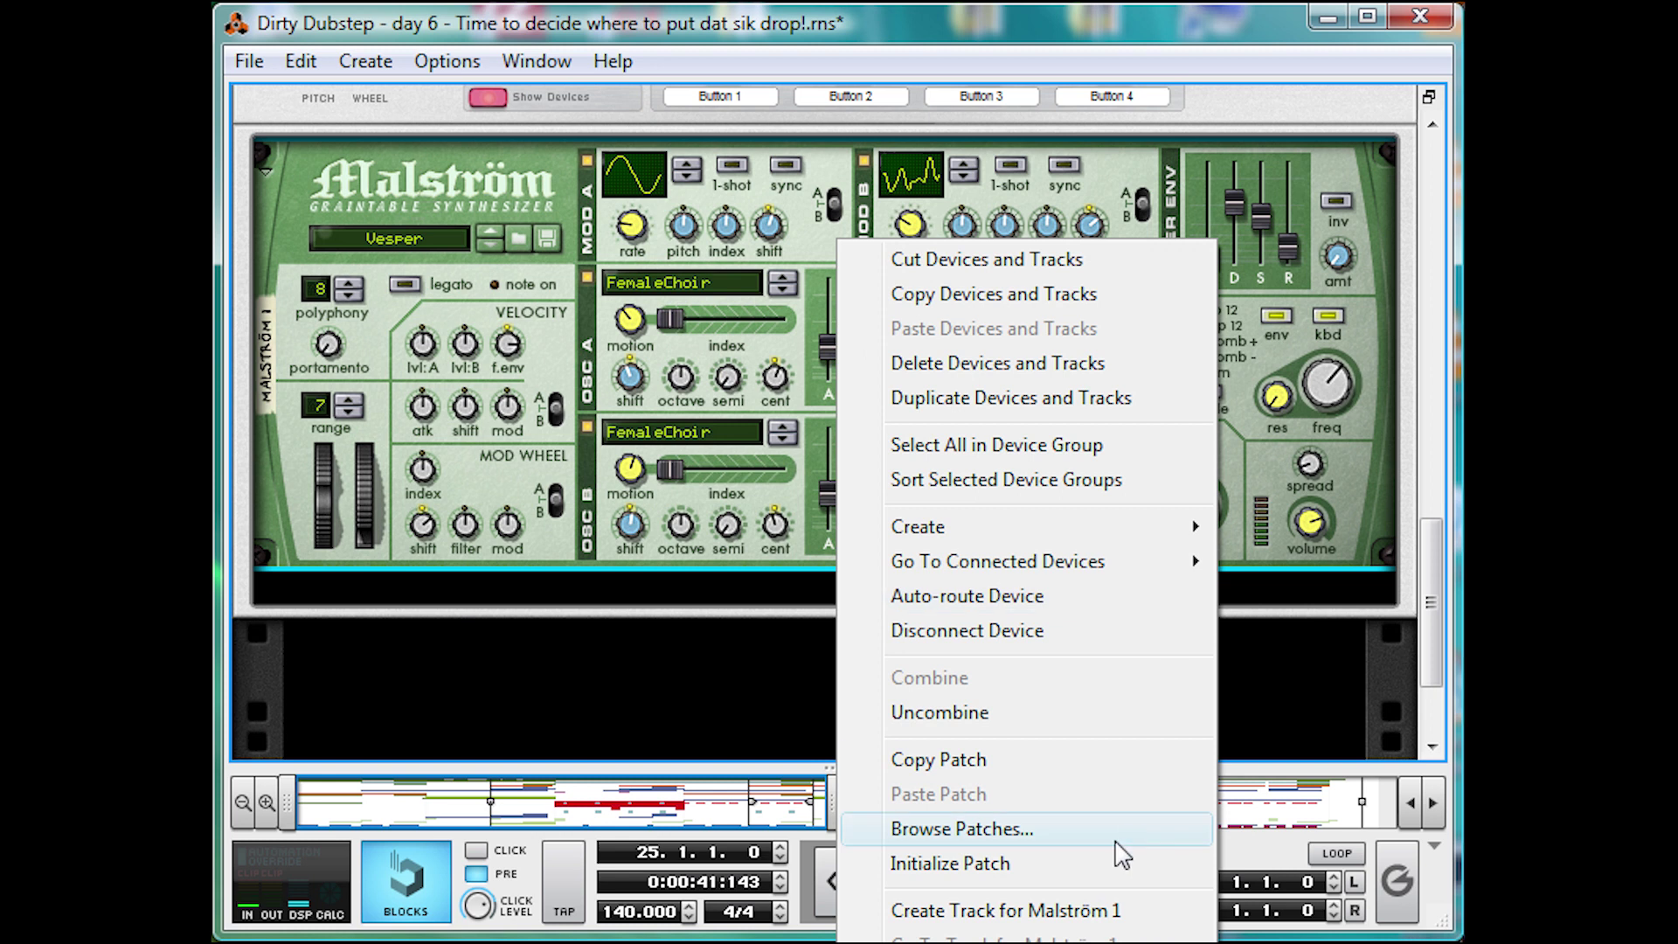
click(1113, 867)
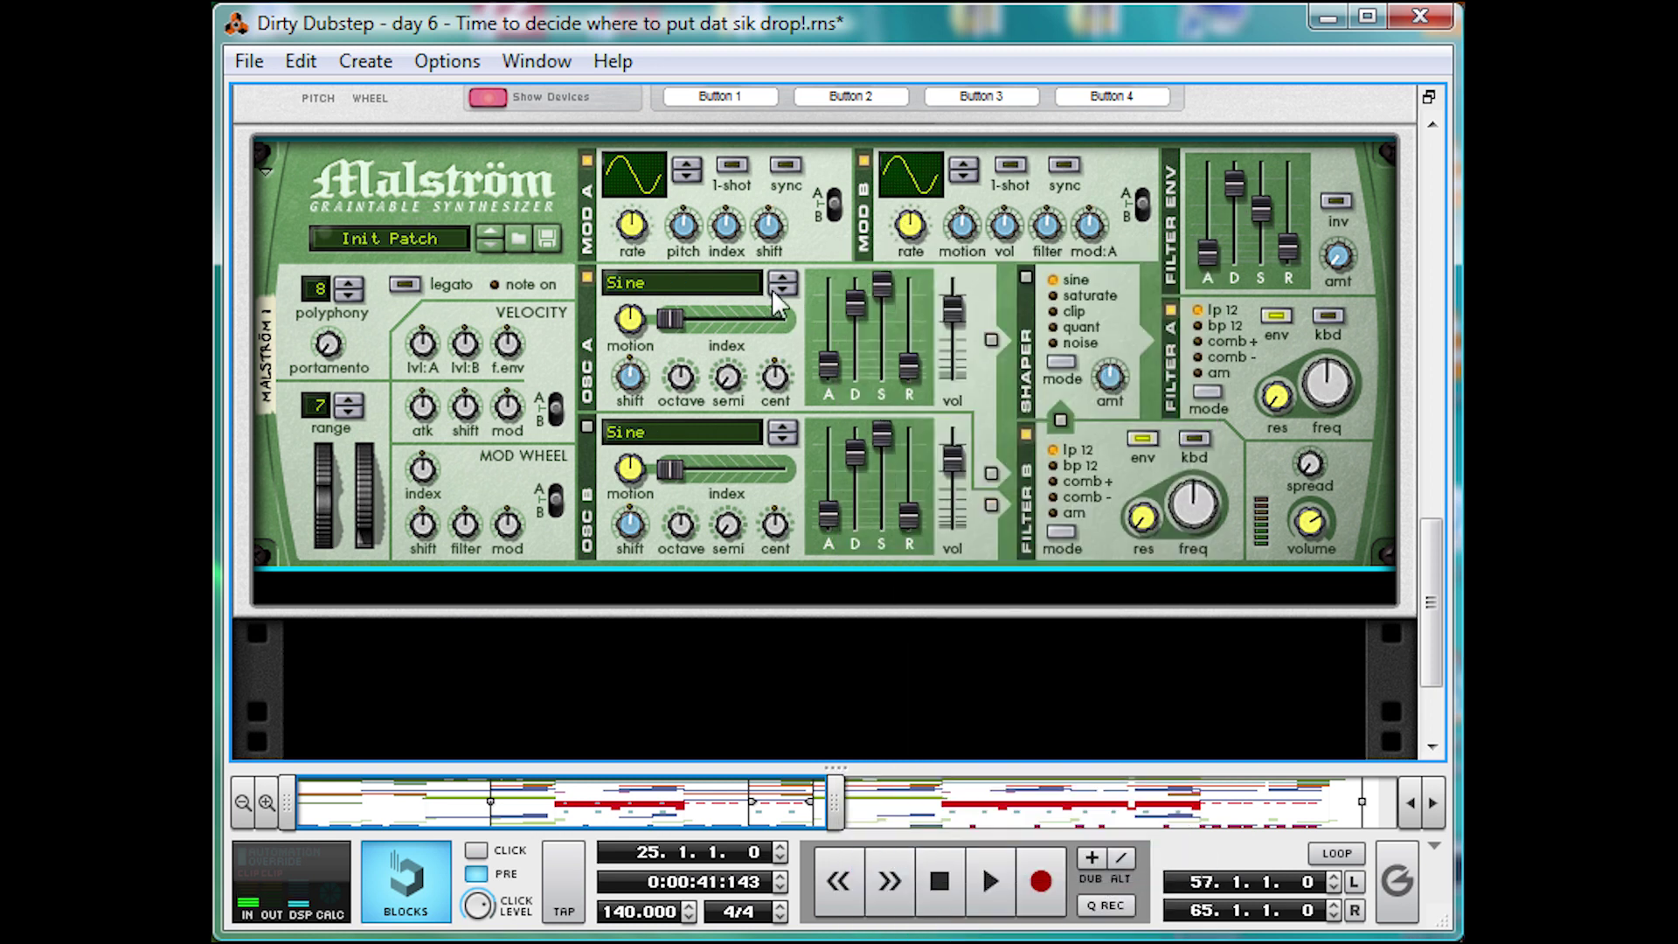
- Set the Malström's Oscillator A graintable to MaleChoir
click(791, 273)
click(791, 273)
click(790, 273)
click(790, 274)
- Turn on Oscillator B with the Sawtooth graintable, raise its motion and slightly increase its index
click(584, 430)
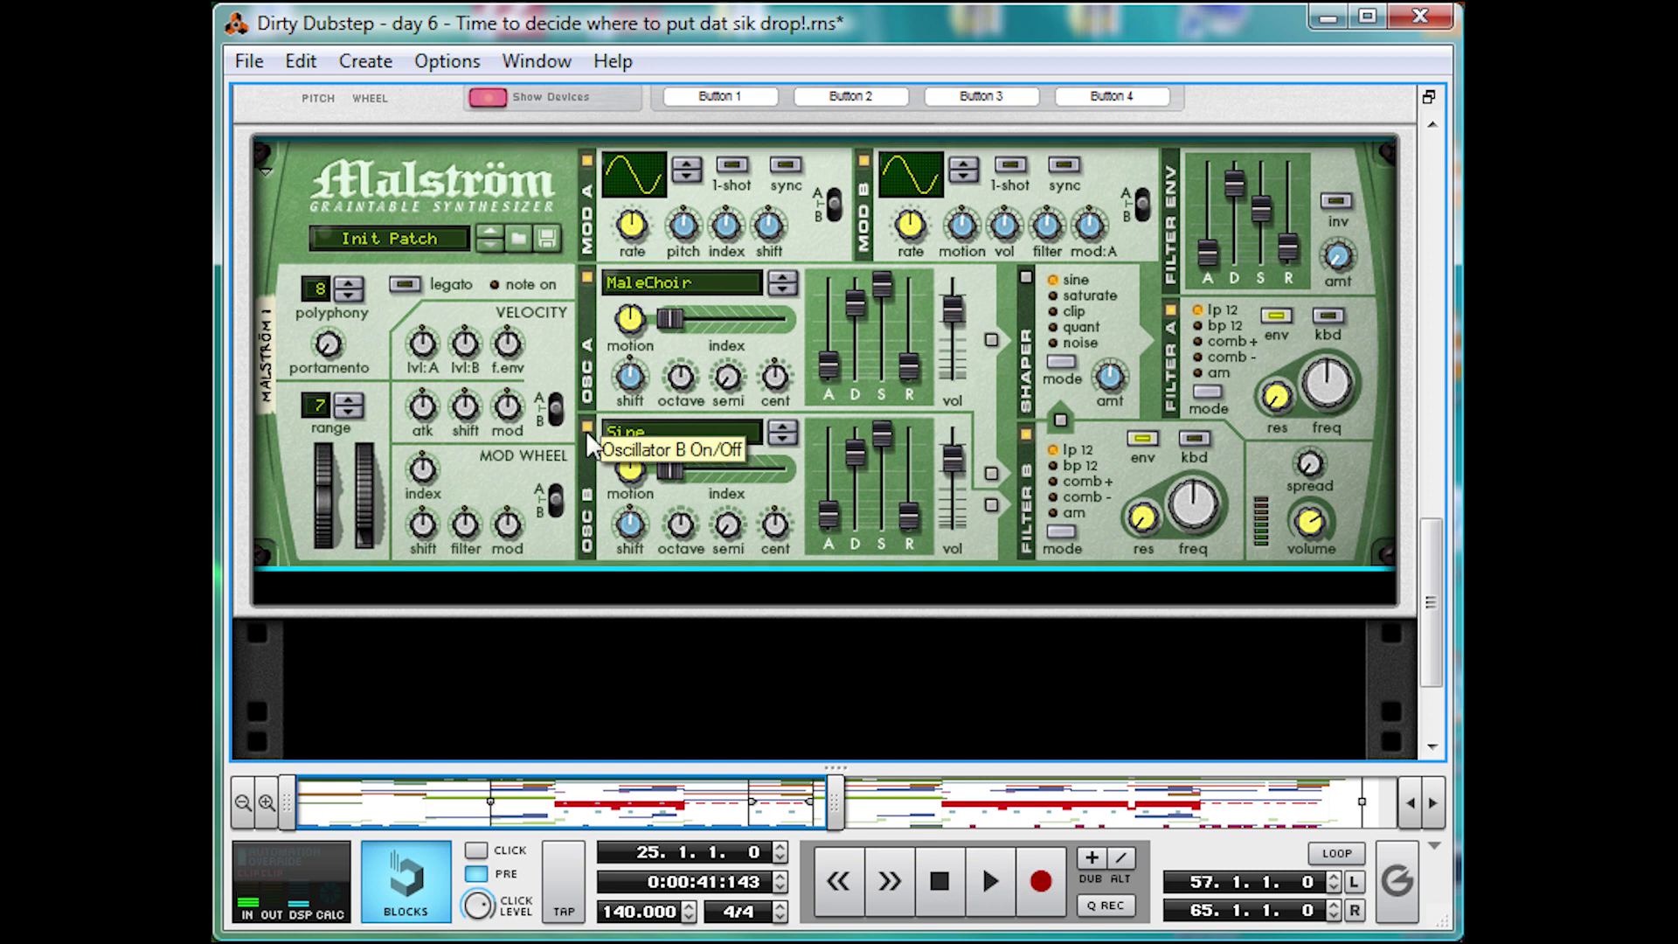
click(791, 432)
click(791, 430)
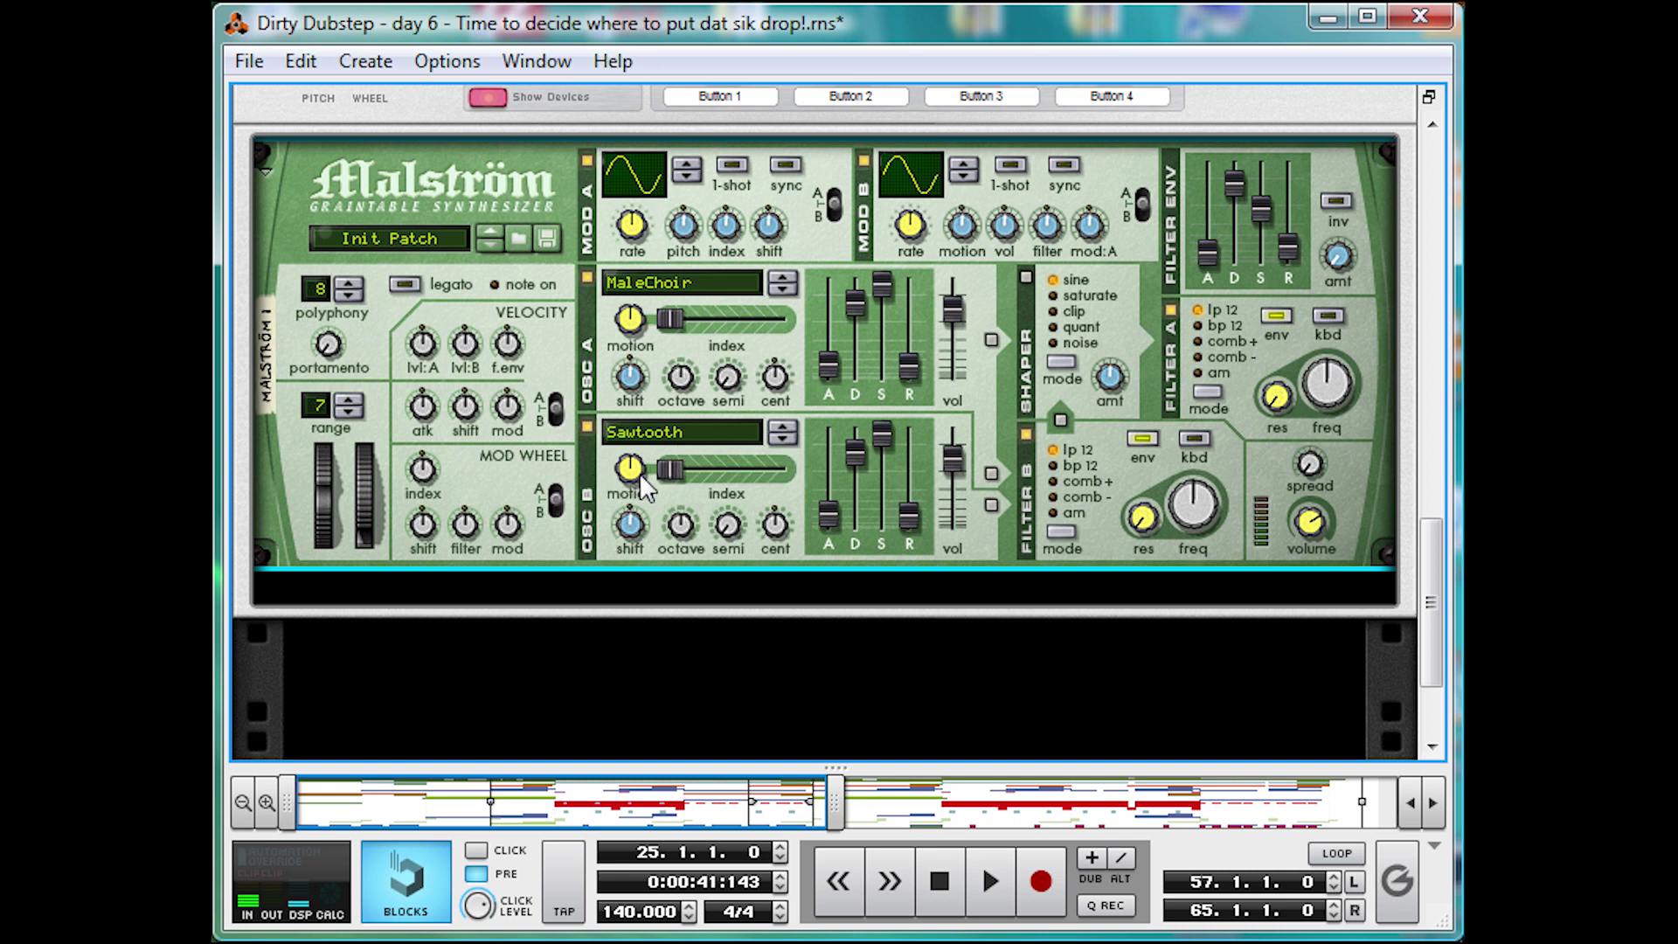
drag(661, 351, 658, 479)
drag(674, 469, 766, 458)
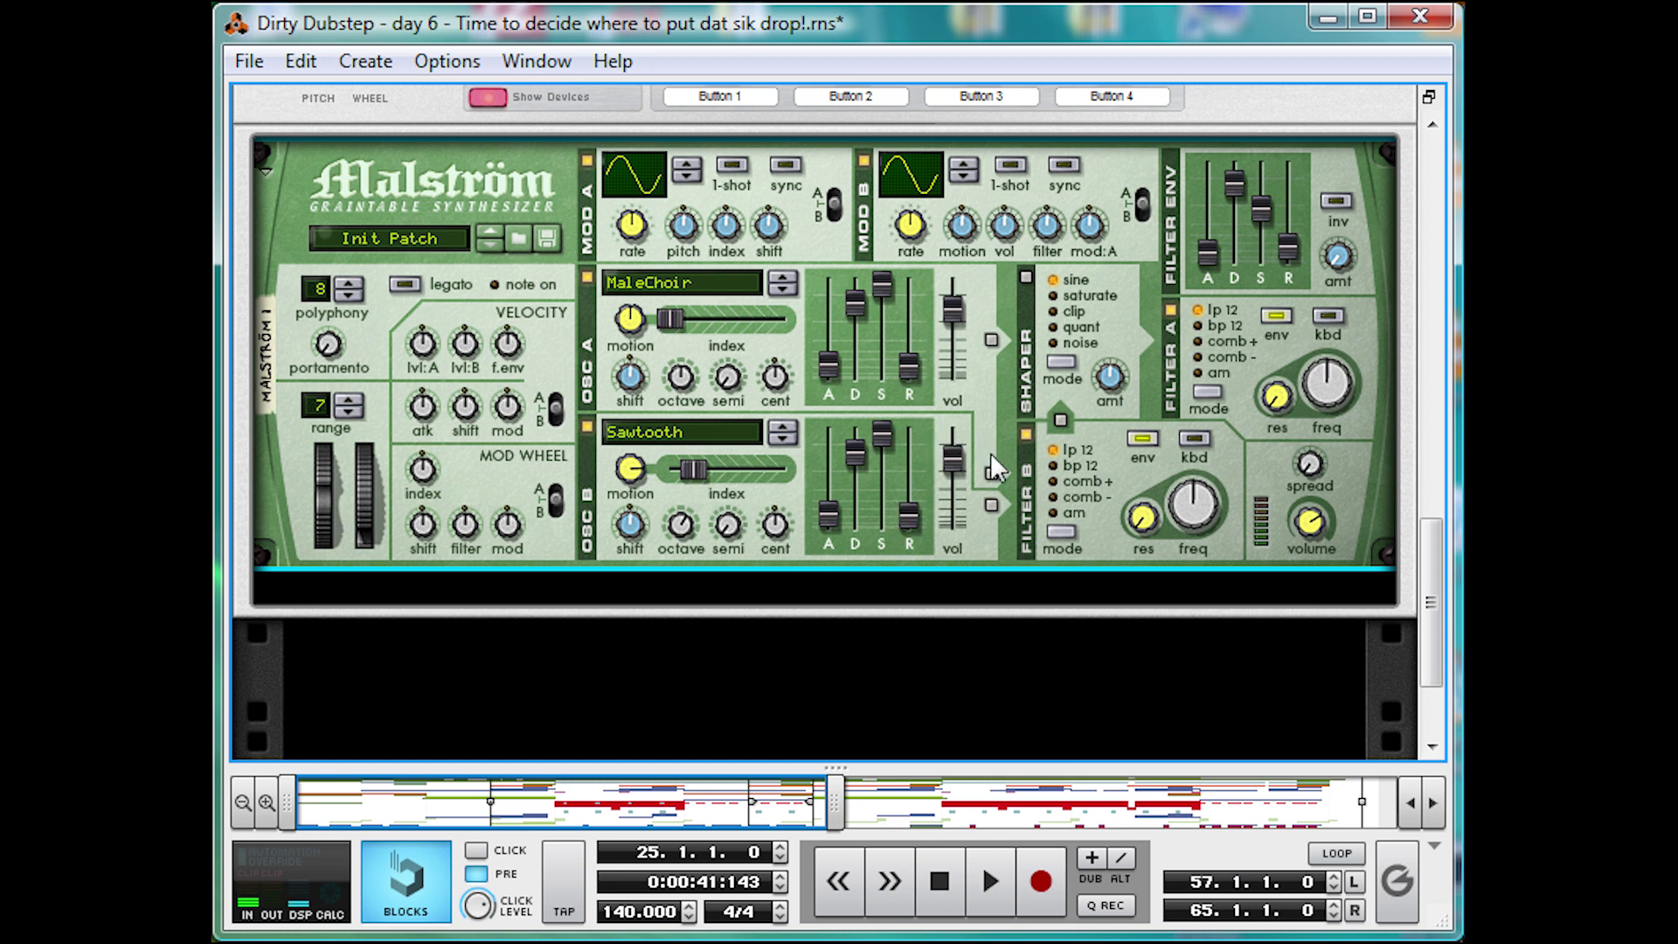
- Enable both output routings of Oscillator B, turn Filter B off and play a short stretch of the song
click(991, 505)
click(990, 473)
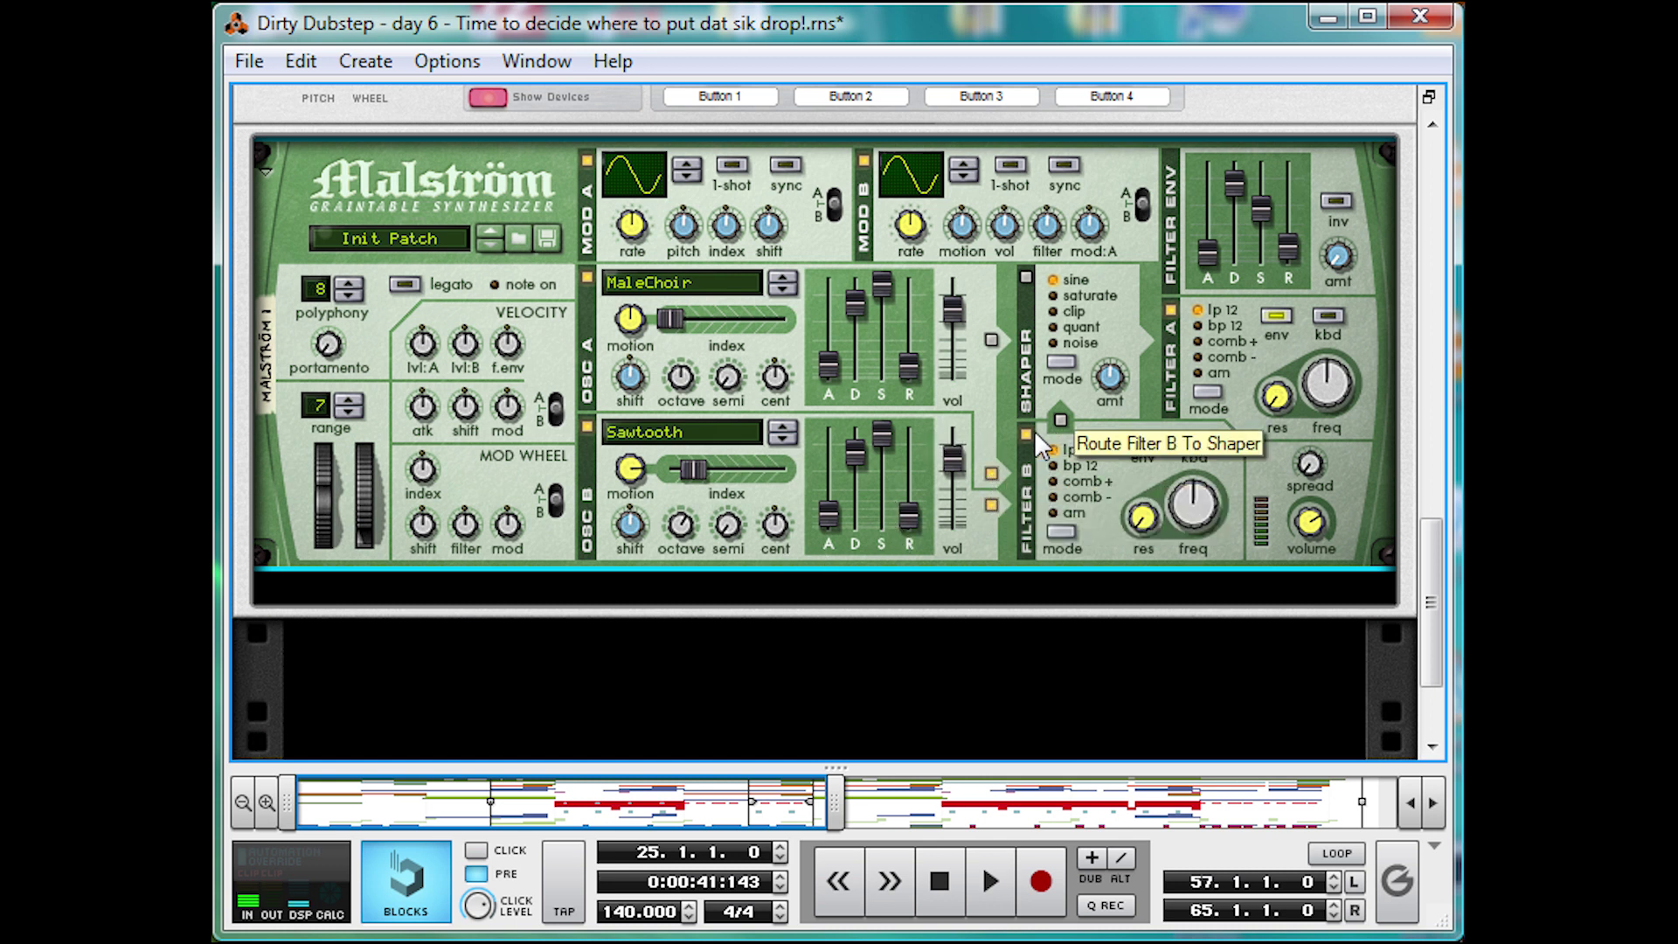
click(1171, 309)
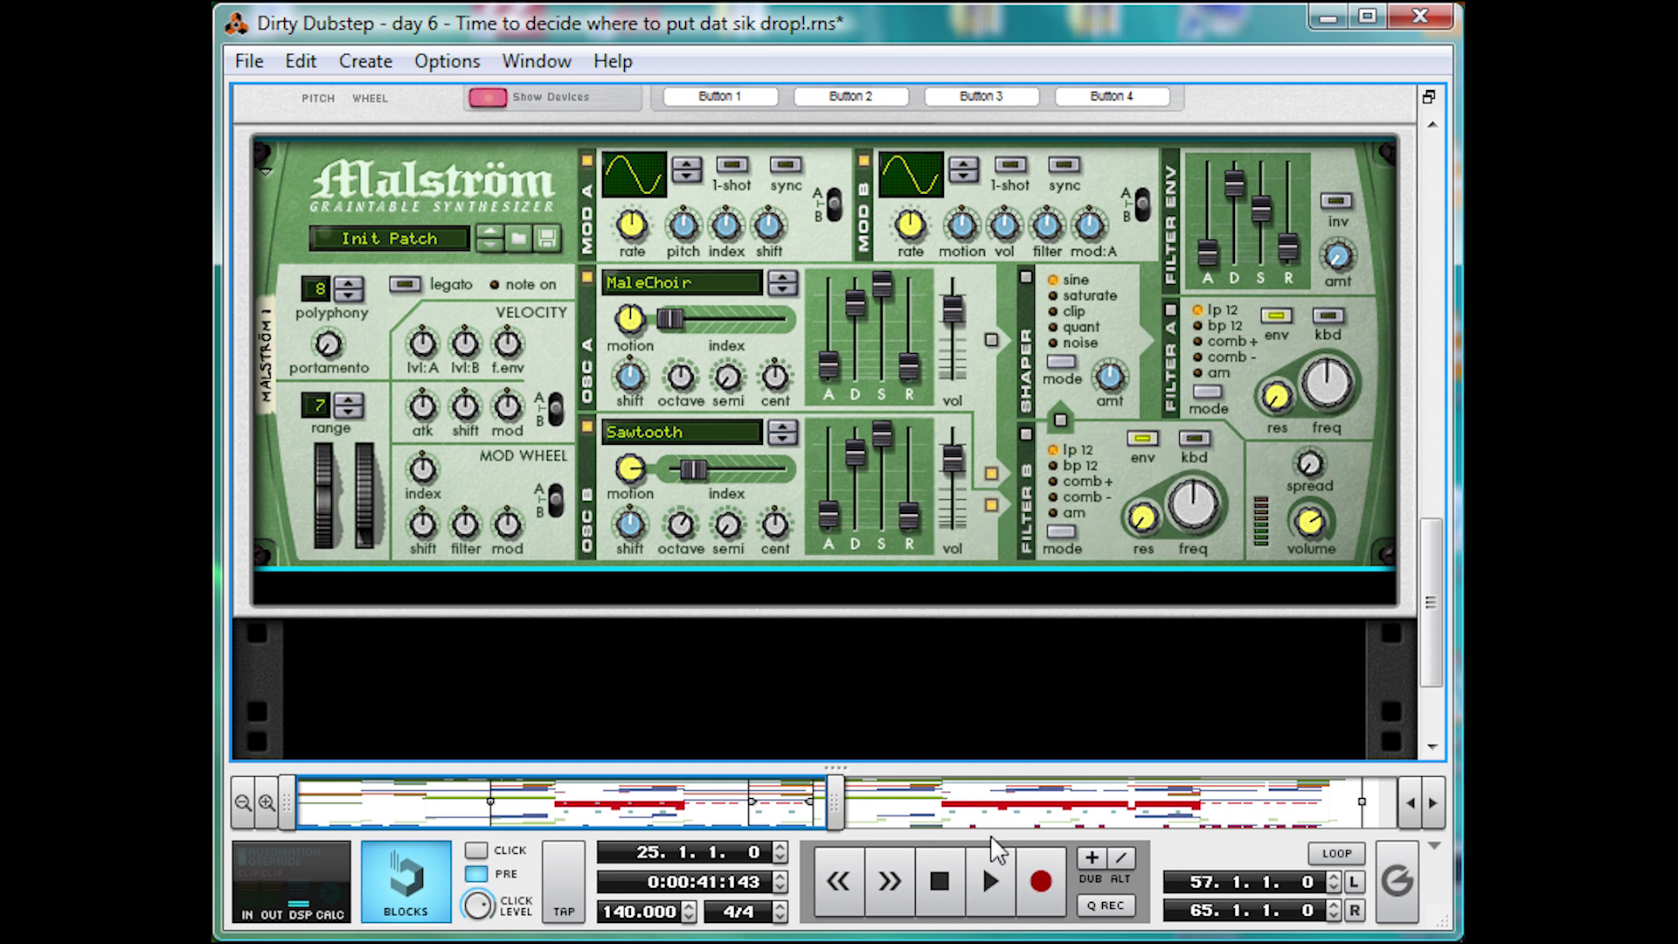
drag(829, 767, 848, 739)
key(space)
key(space)
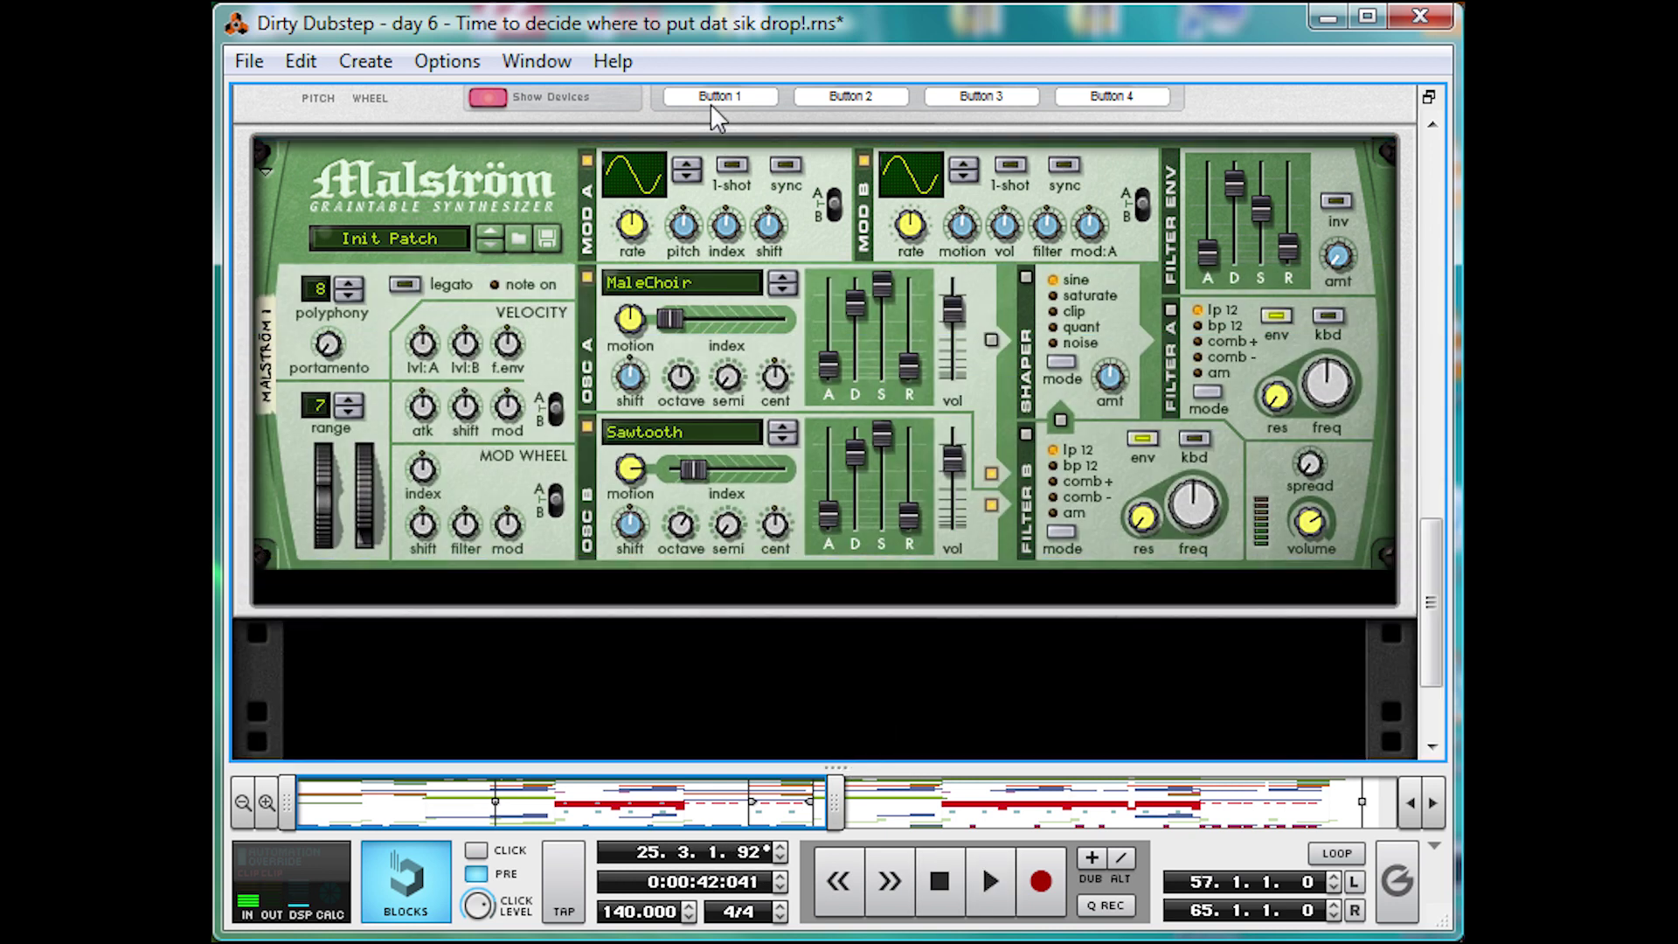
- Set Mod A to a synced descending sawtooth curve, raise its rate and pitch amounts, and briefly play the result
click(687, 166)
click(687, 167)
click(785, 166)
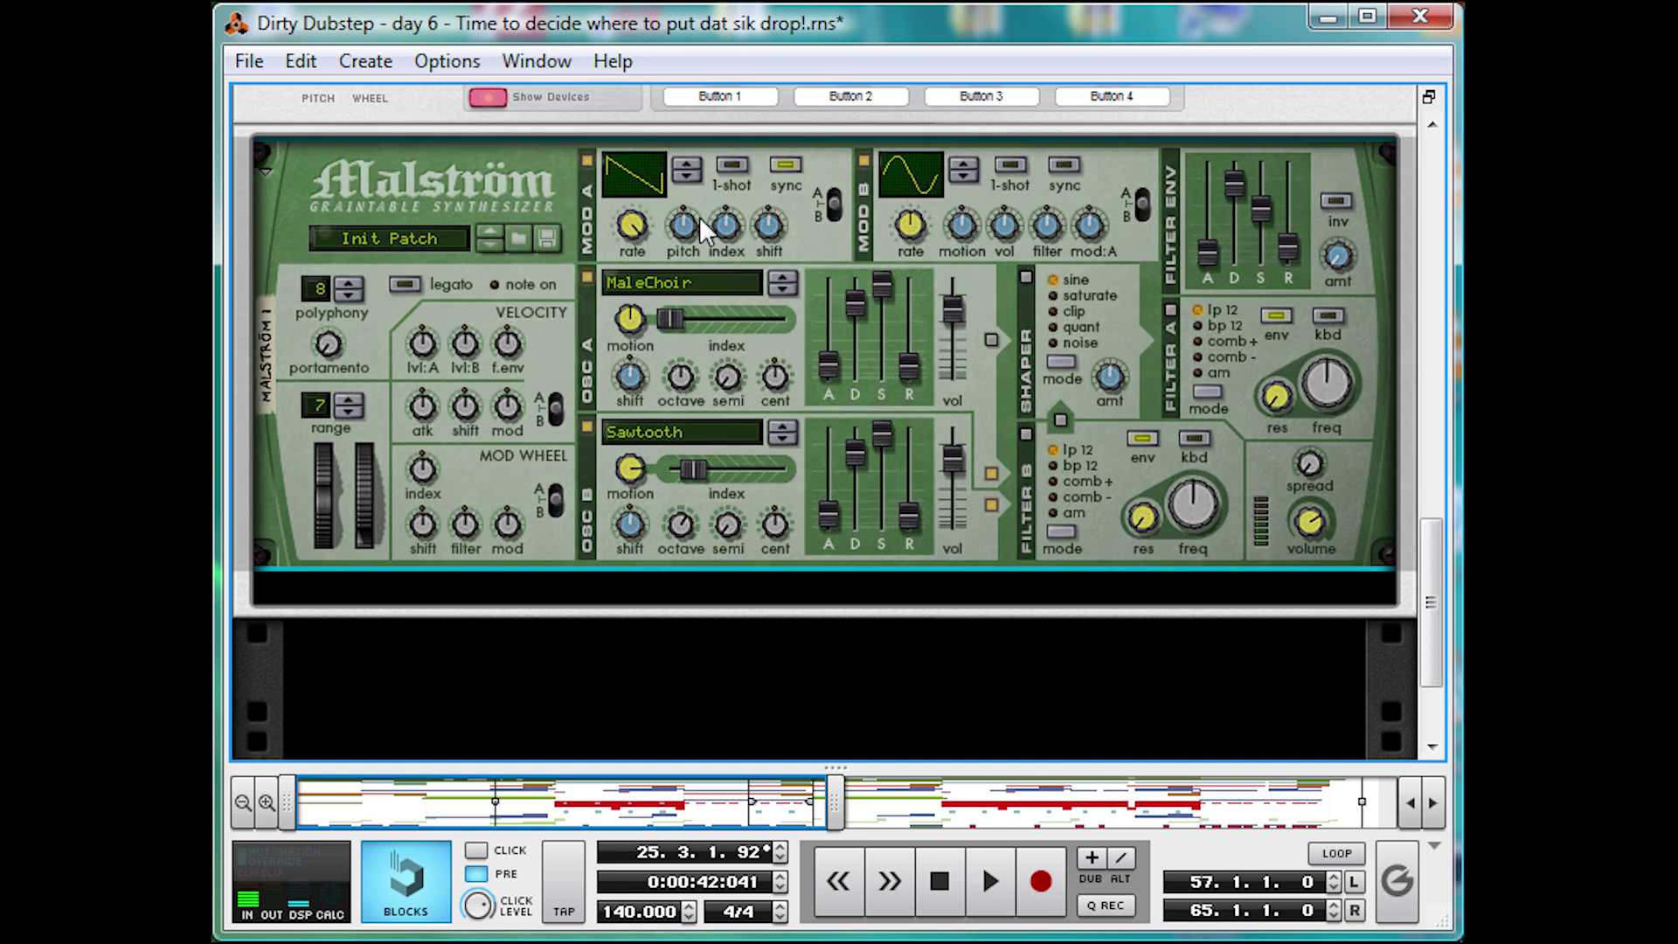
key(space)
key(space)
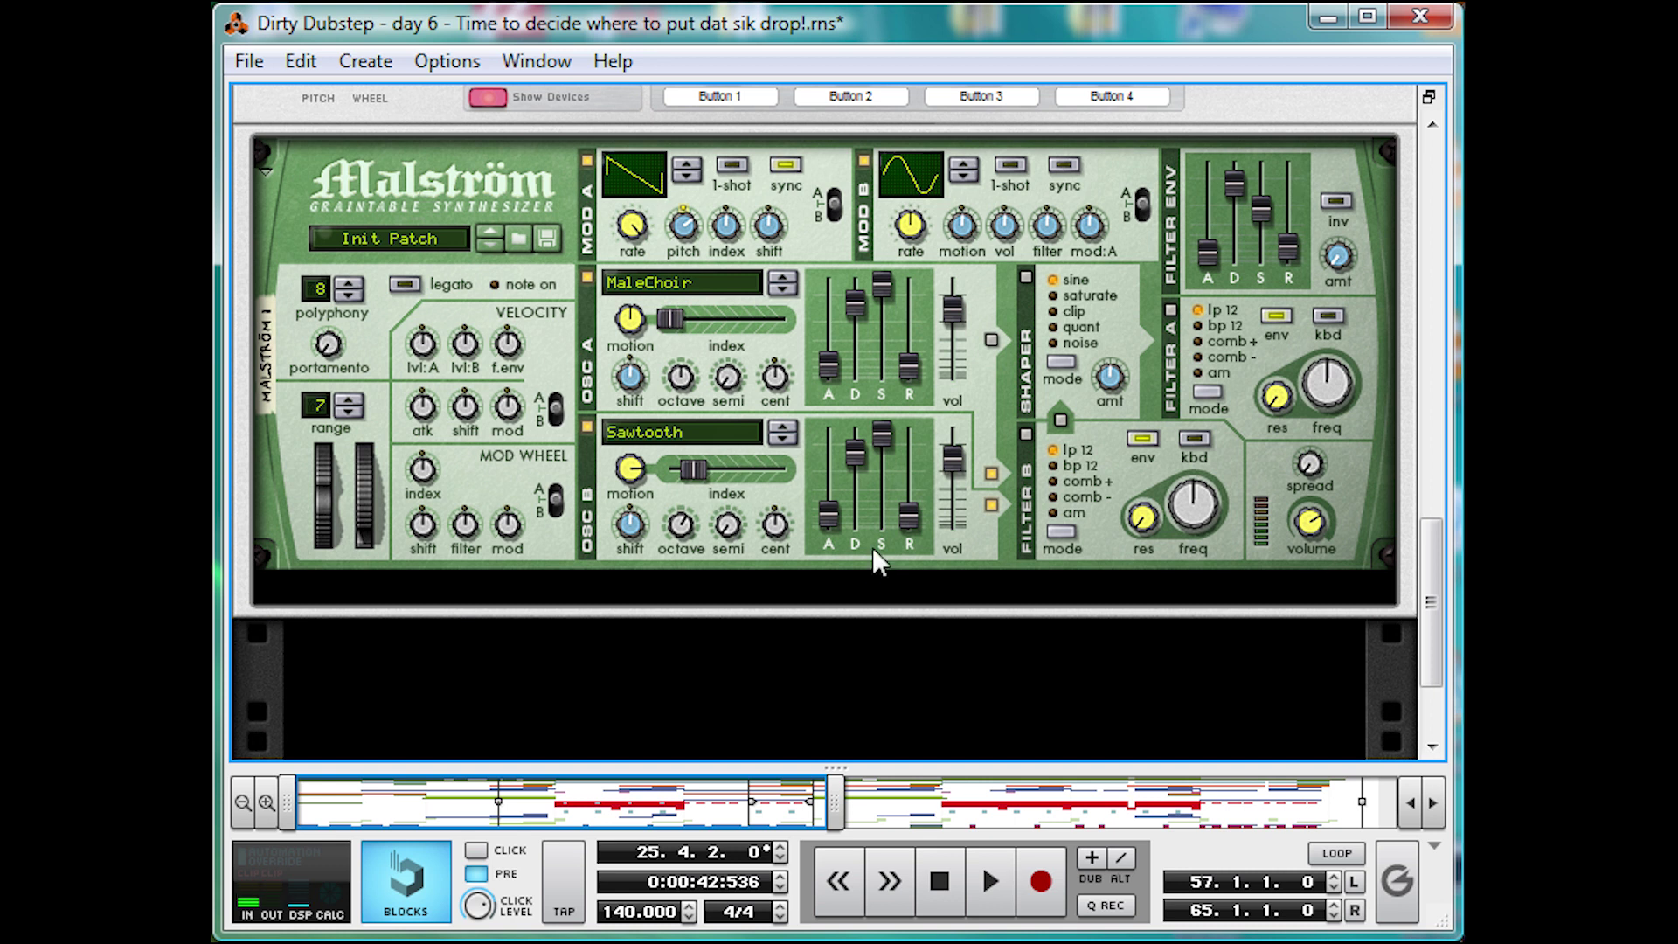
click(1059, 444)
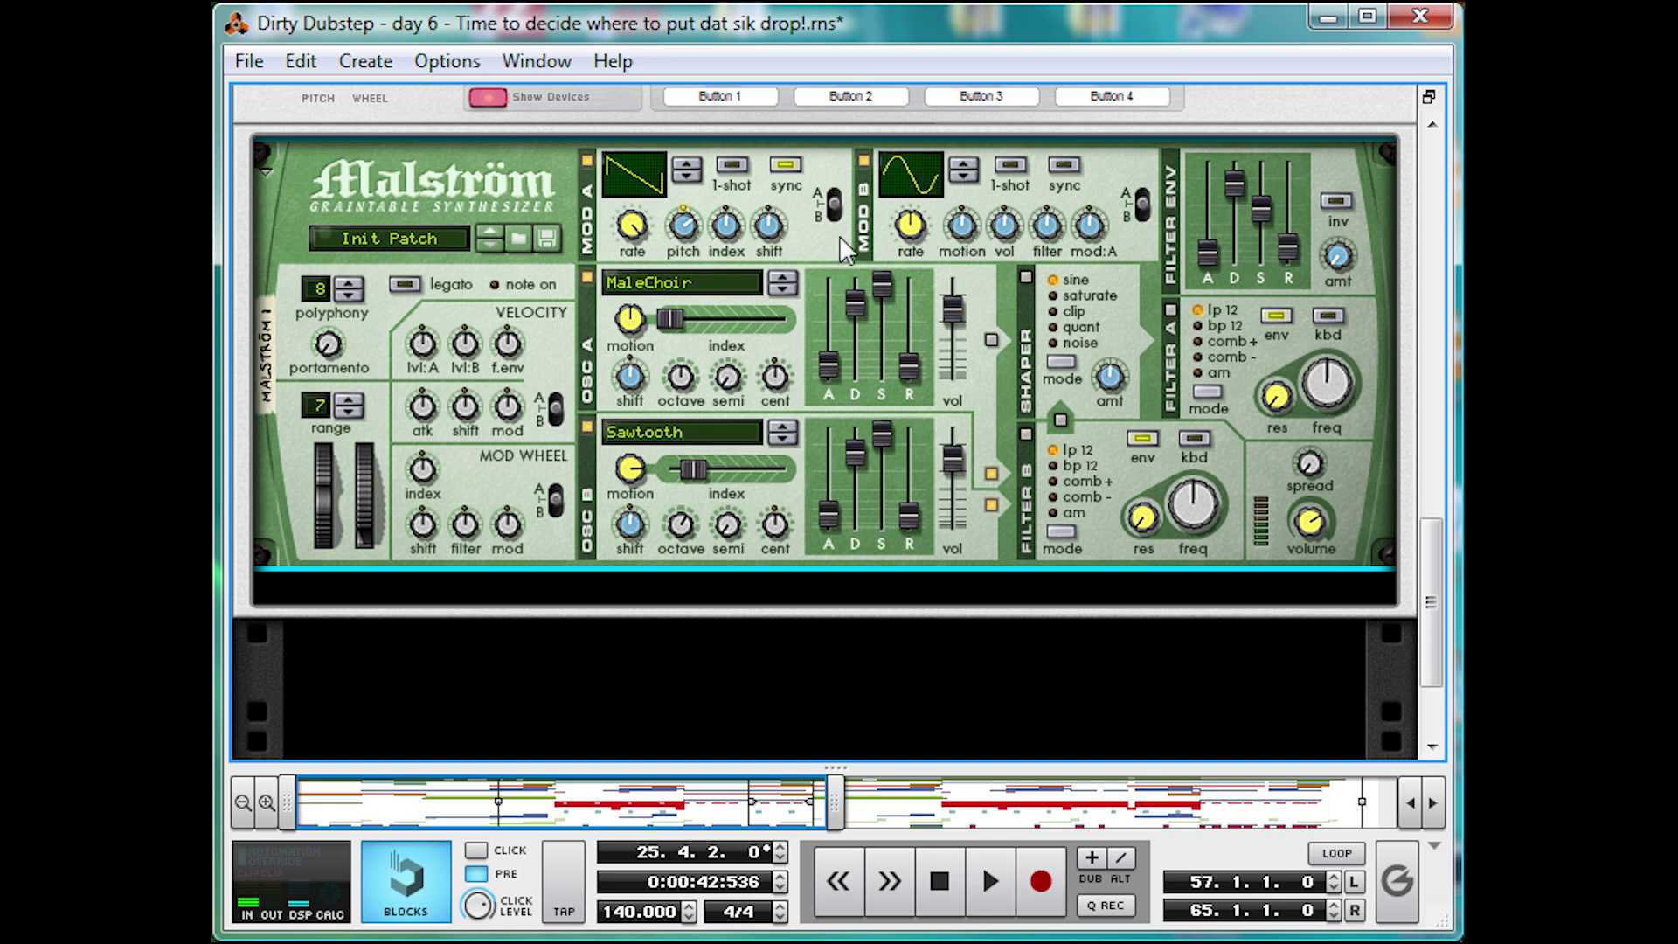
- Sync the Malström's Mod B to tempo and raise its rate, motion and volume amounts
click(1060, 163)
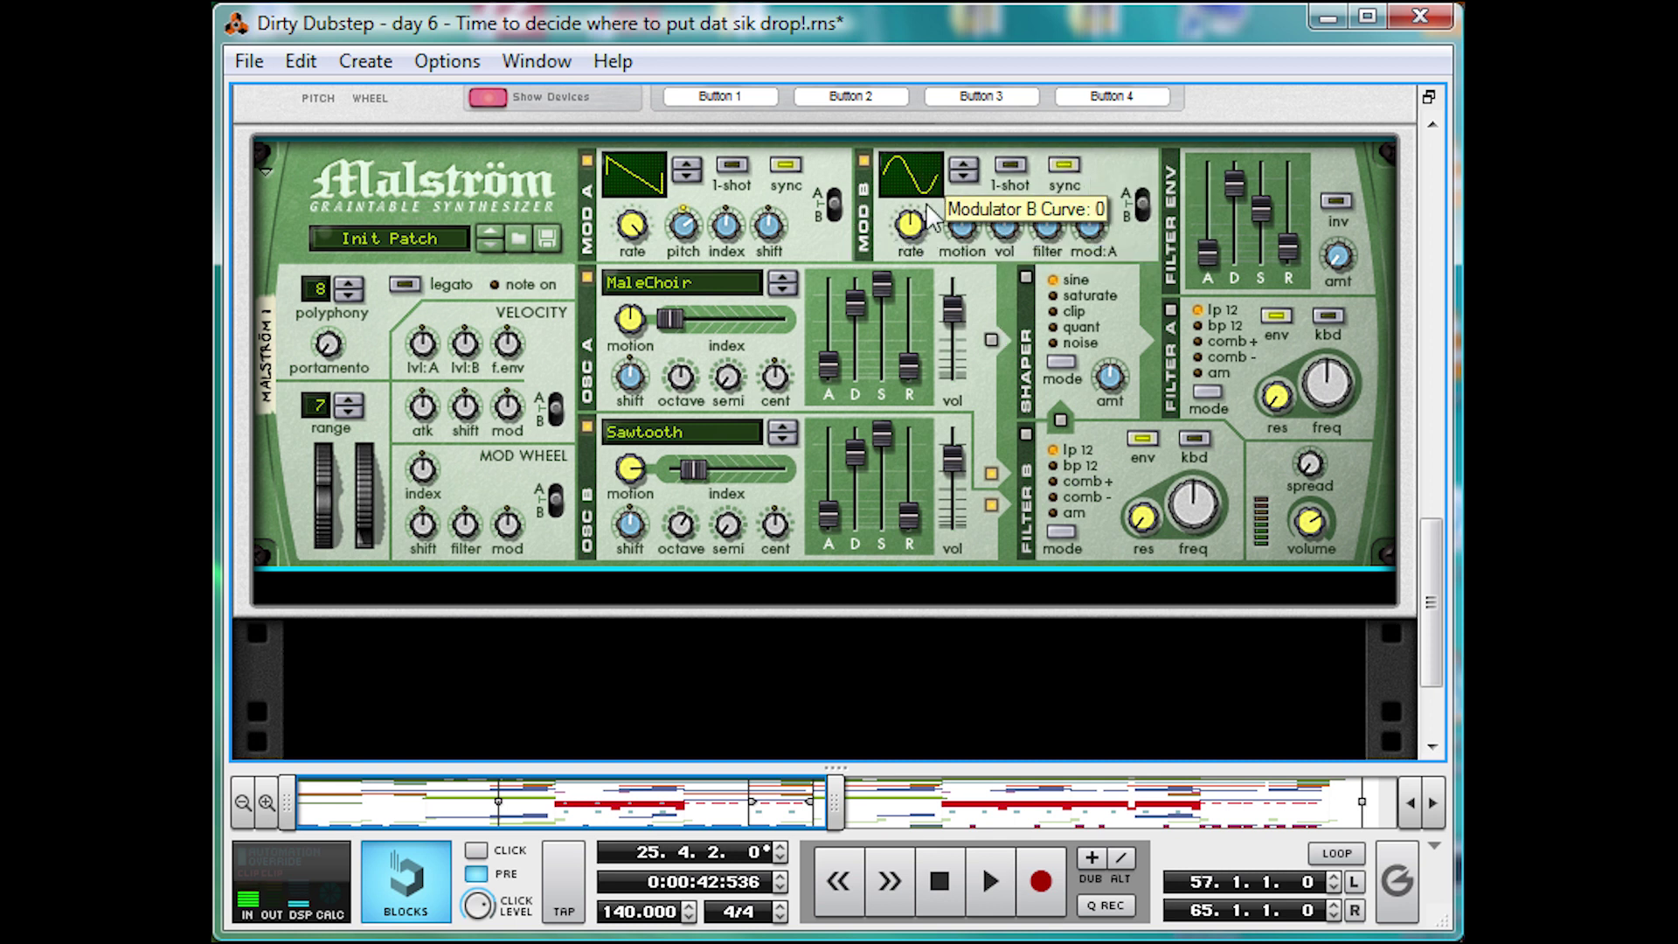
drag(918, 227, 996, 53)
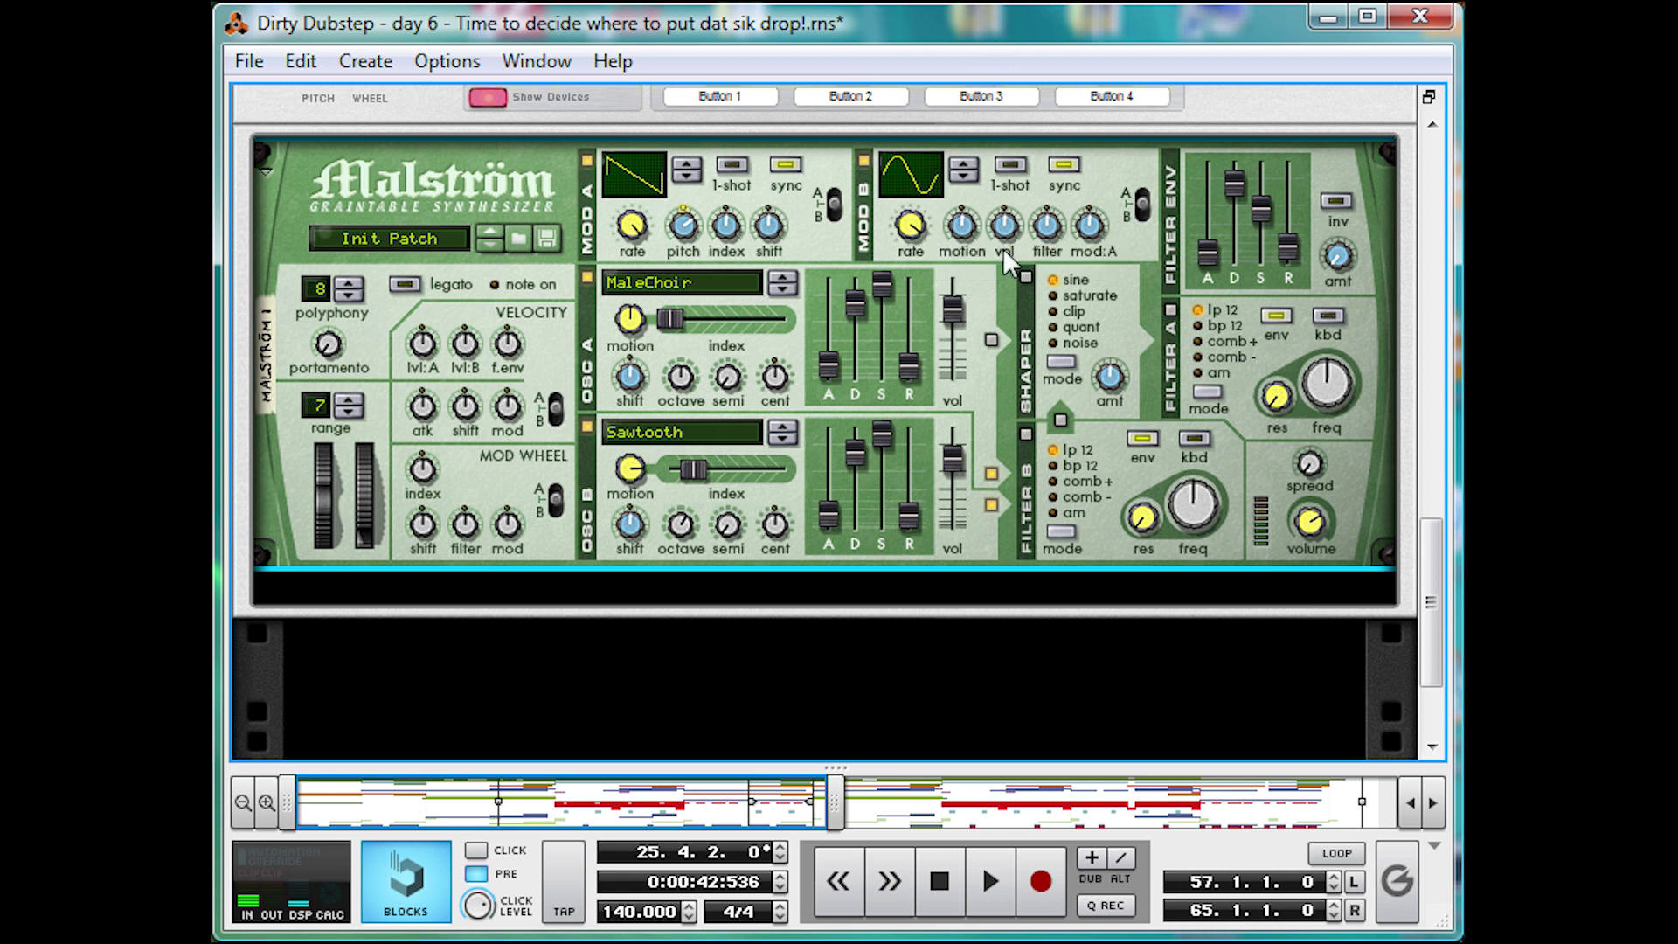
drag(969, 222, 1001, 154)
drag(1006, 224, 1012, 170)
- Play a short stretch of the song from bar 25 to hear the Mod B changes
drag(953, 761, 926, 384)
click(954, 479)
key(space)
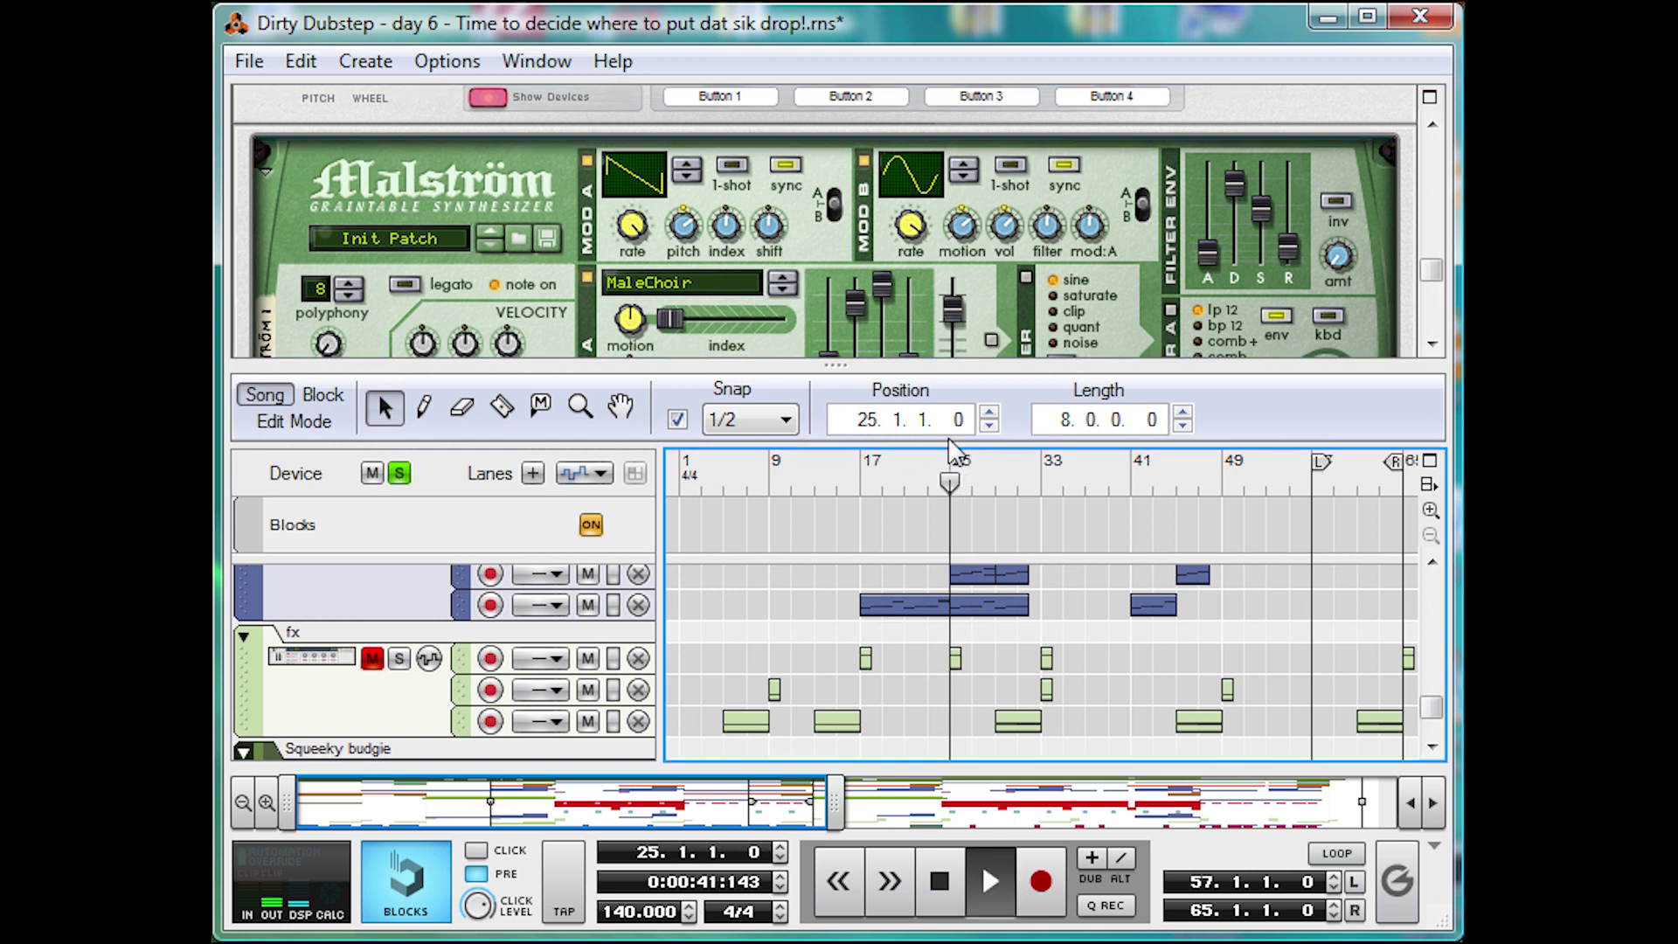
key(space)
key(F6)
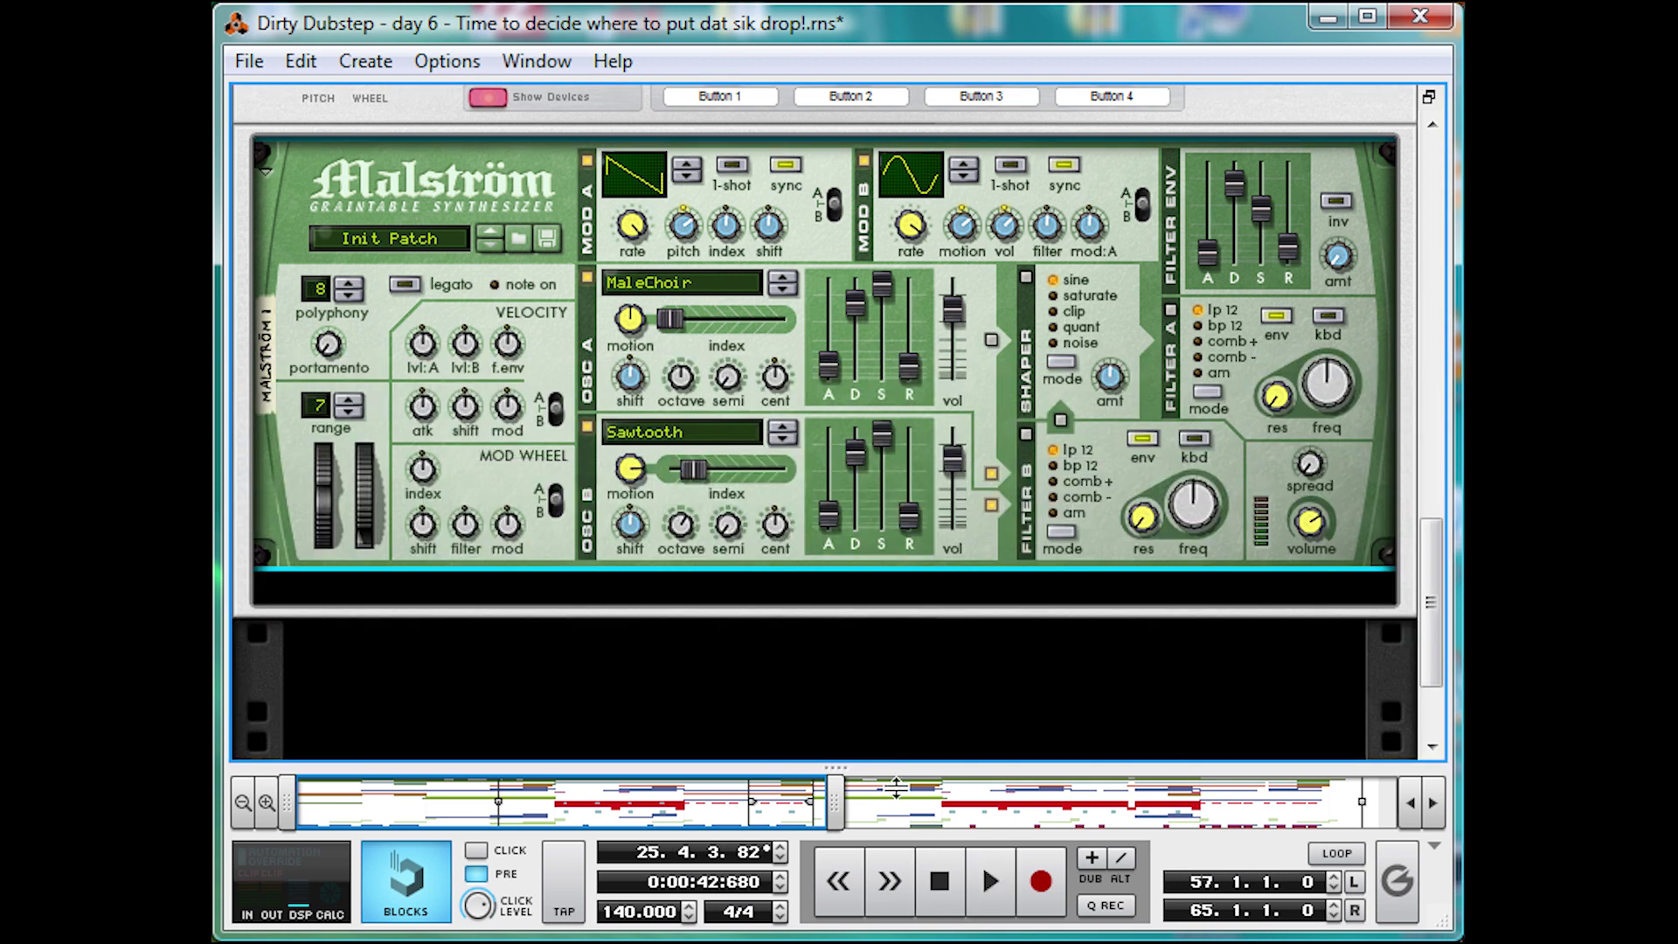
- Add a DDL-1 digital delay after the Malström inside the combinator and reduce its dry/wet mix
click(1097, 544)
right_click(1102, 537)
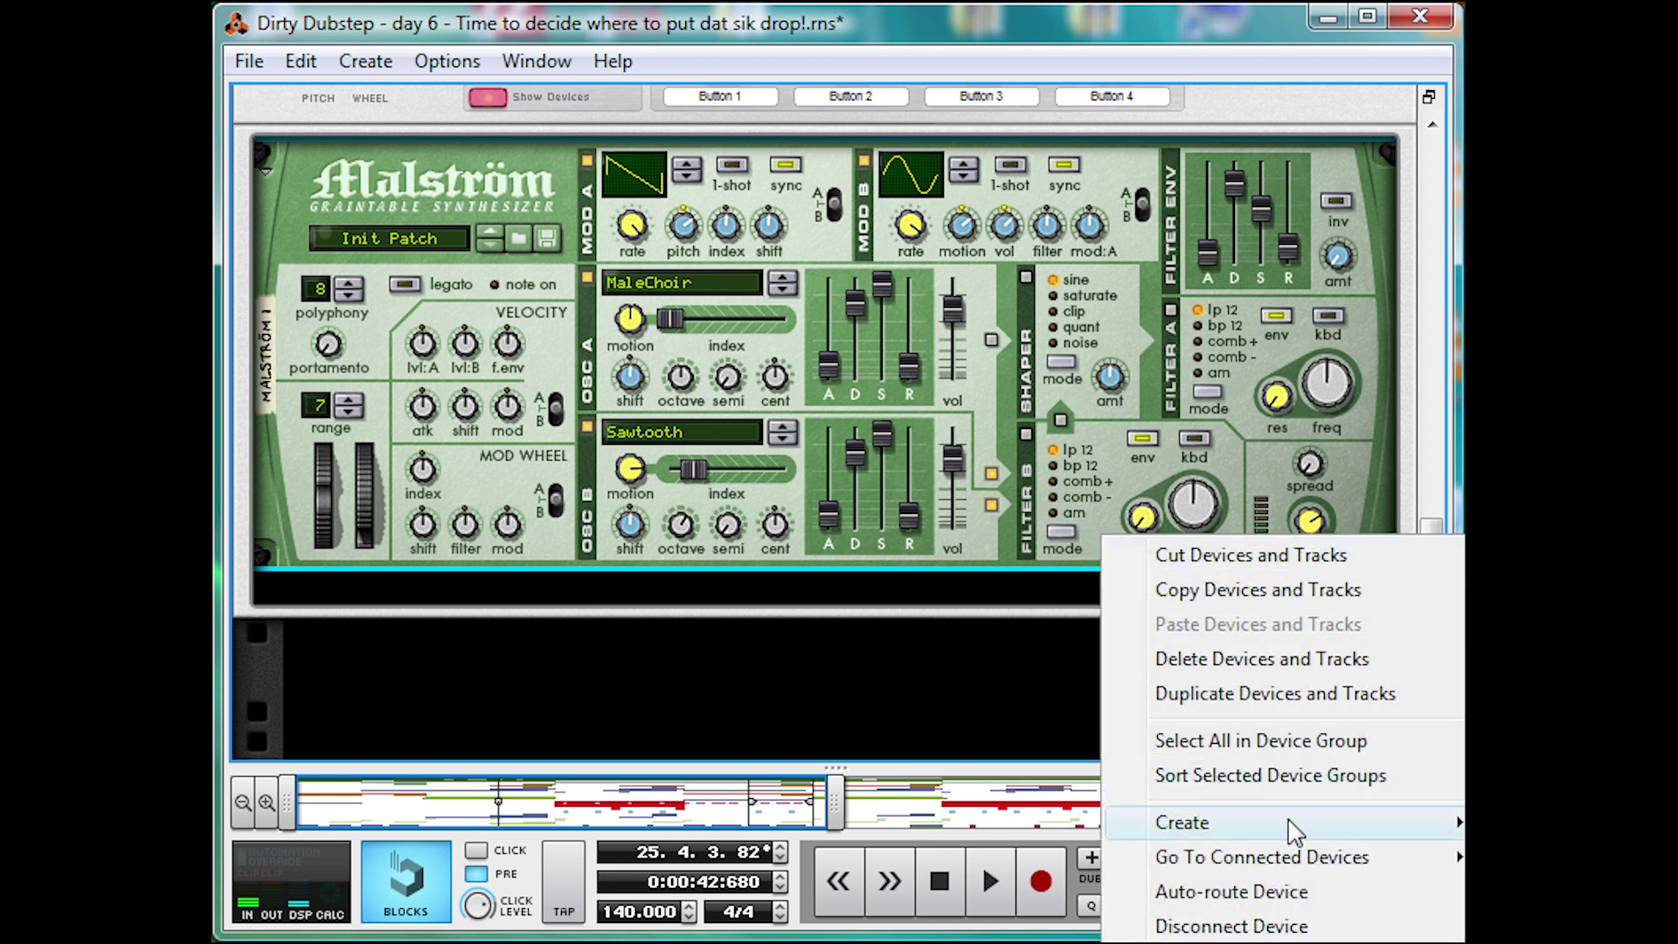
click(668, 630)
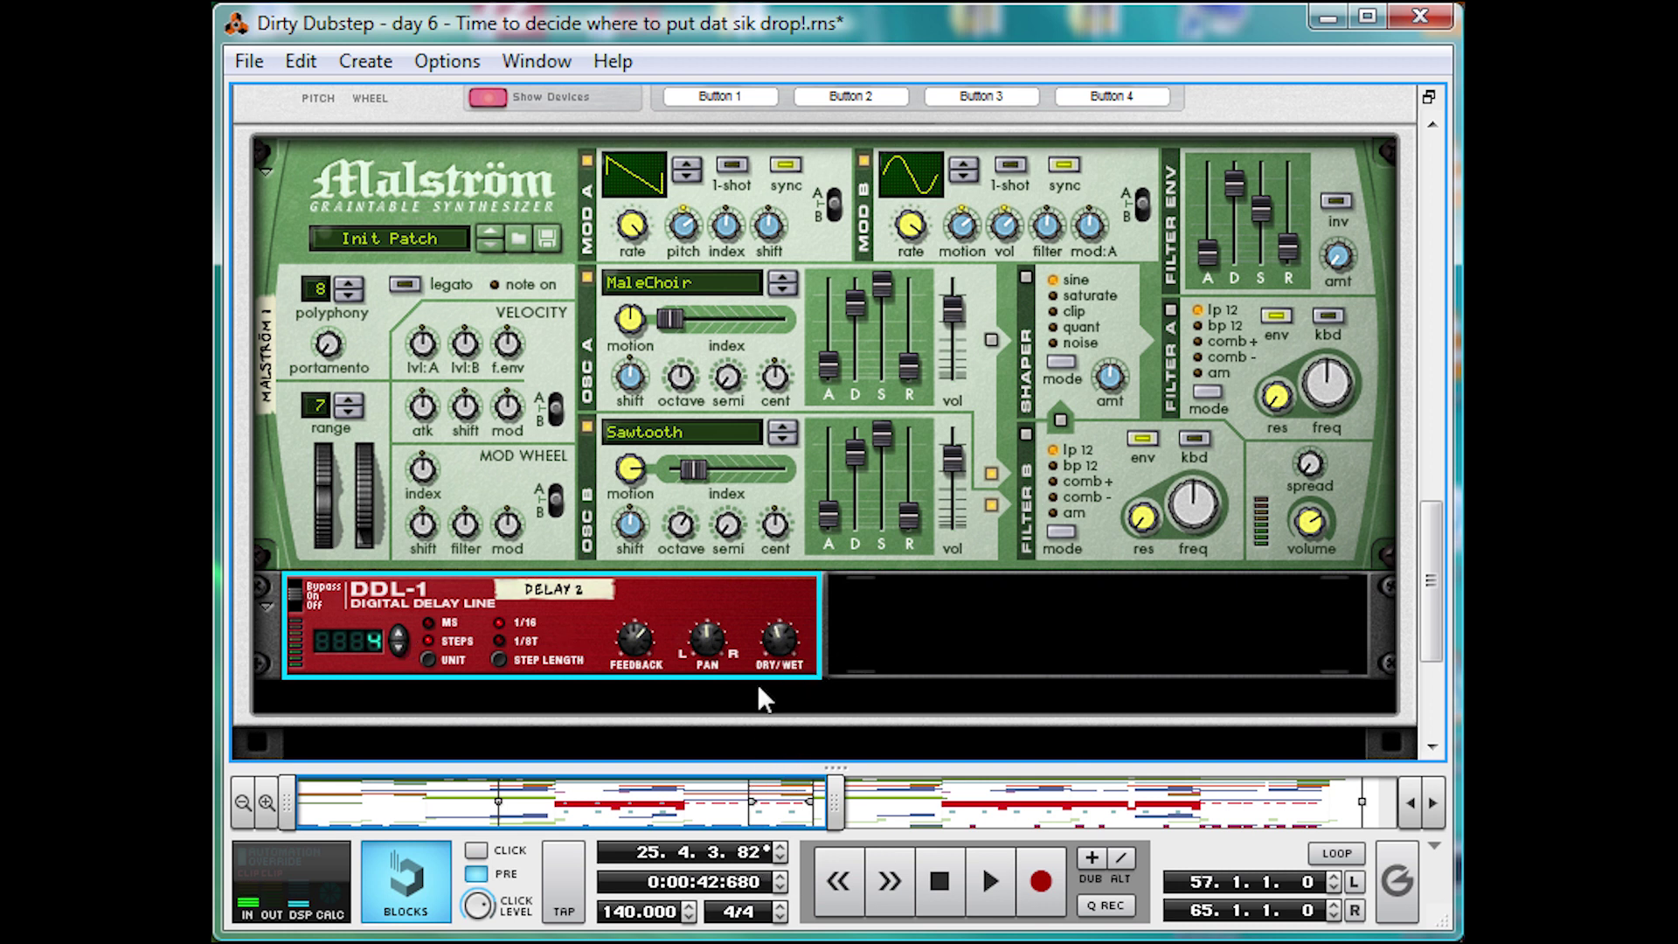
drag(776, 631, 777, 646)
- Play a short stretch from bar 25 to audition the sound with the delay
key(F7)
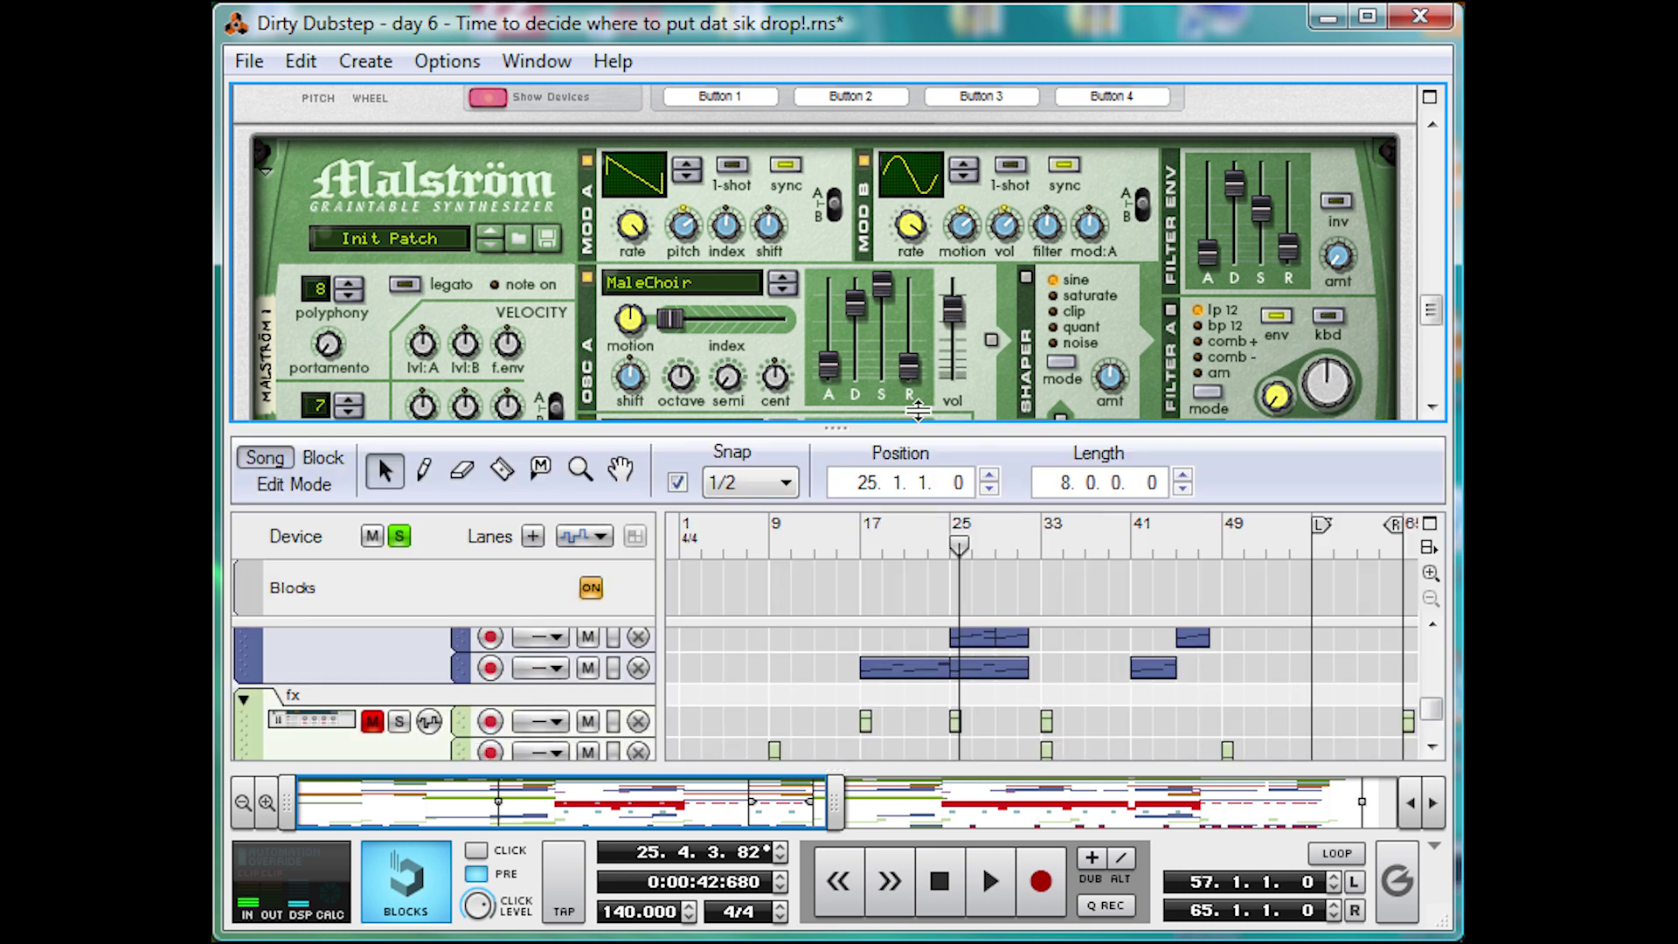
click(953, 526)
key(space)
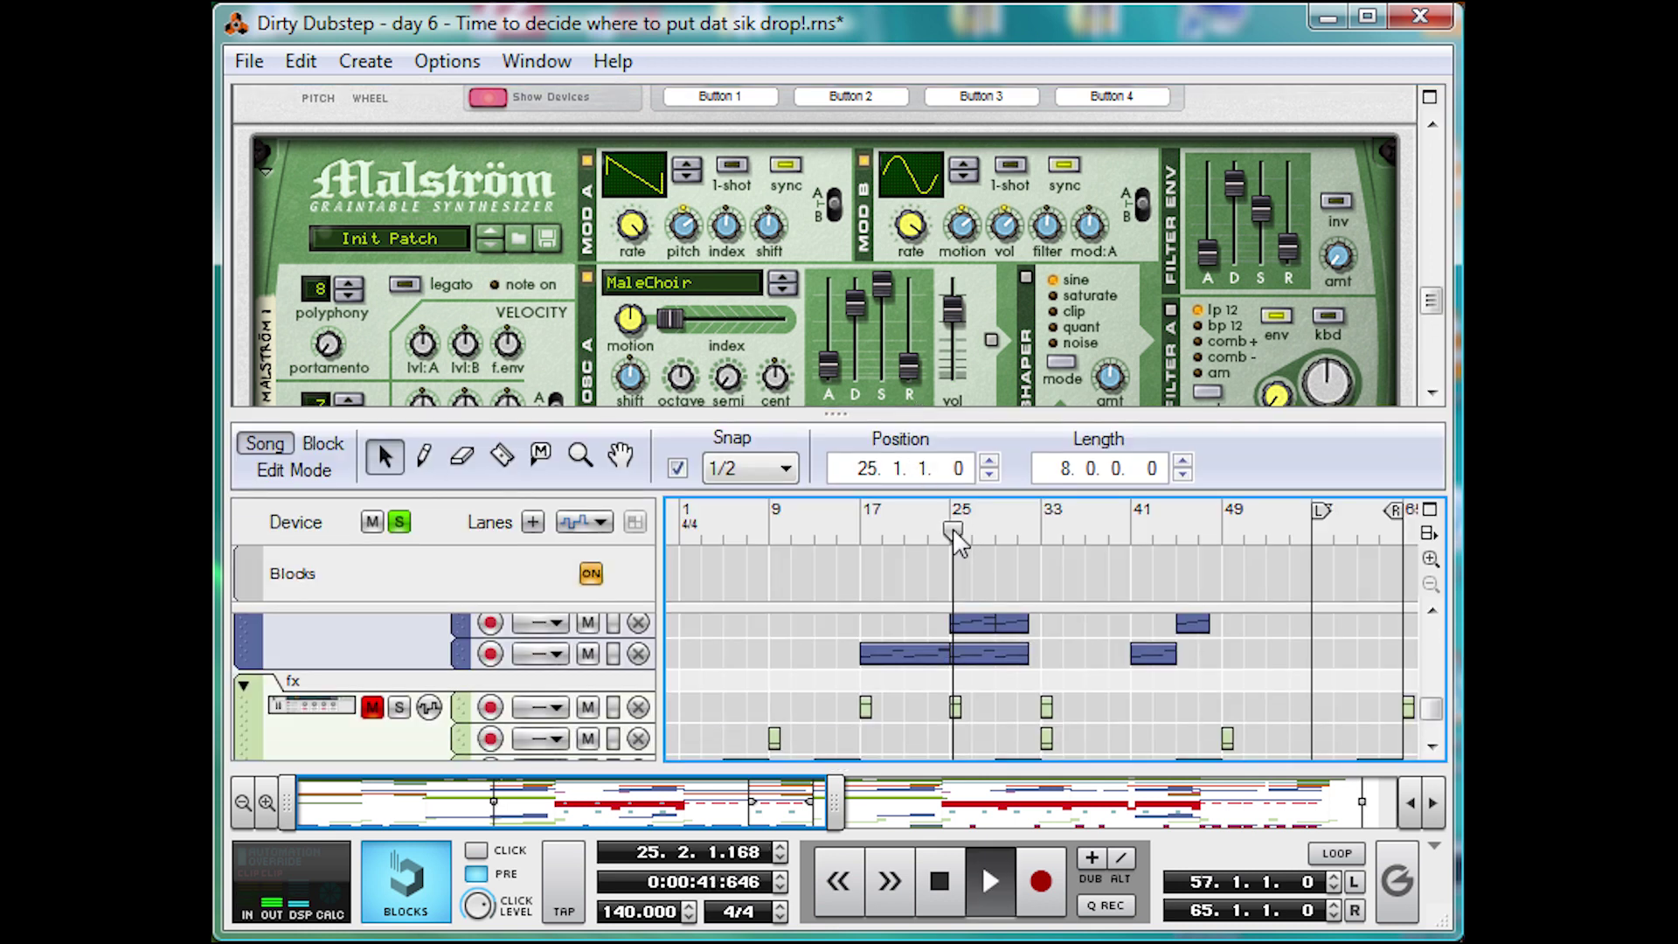
key(space)
drag(837, 413, 840, 760)
- Add an RV7000 advanced reverb after the DDL-1 delay in the combinator
click(766, 643)
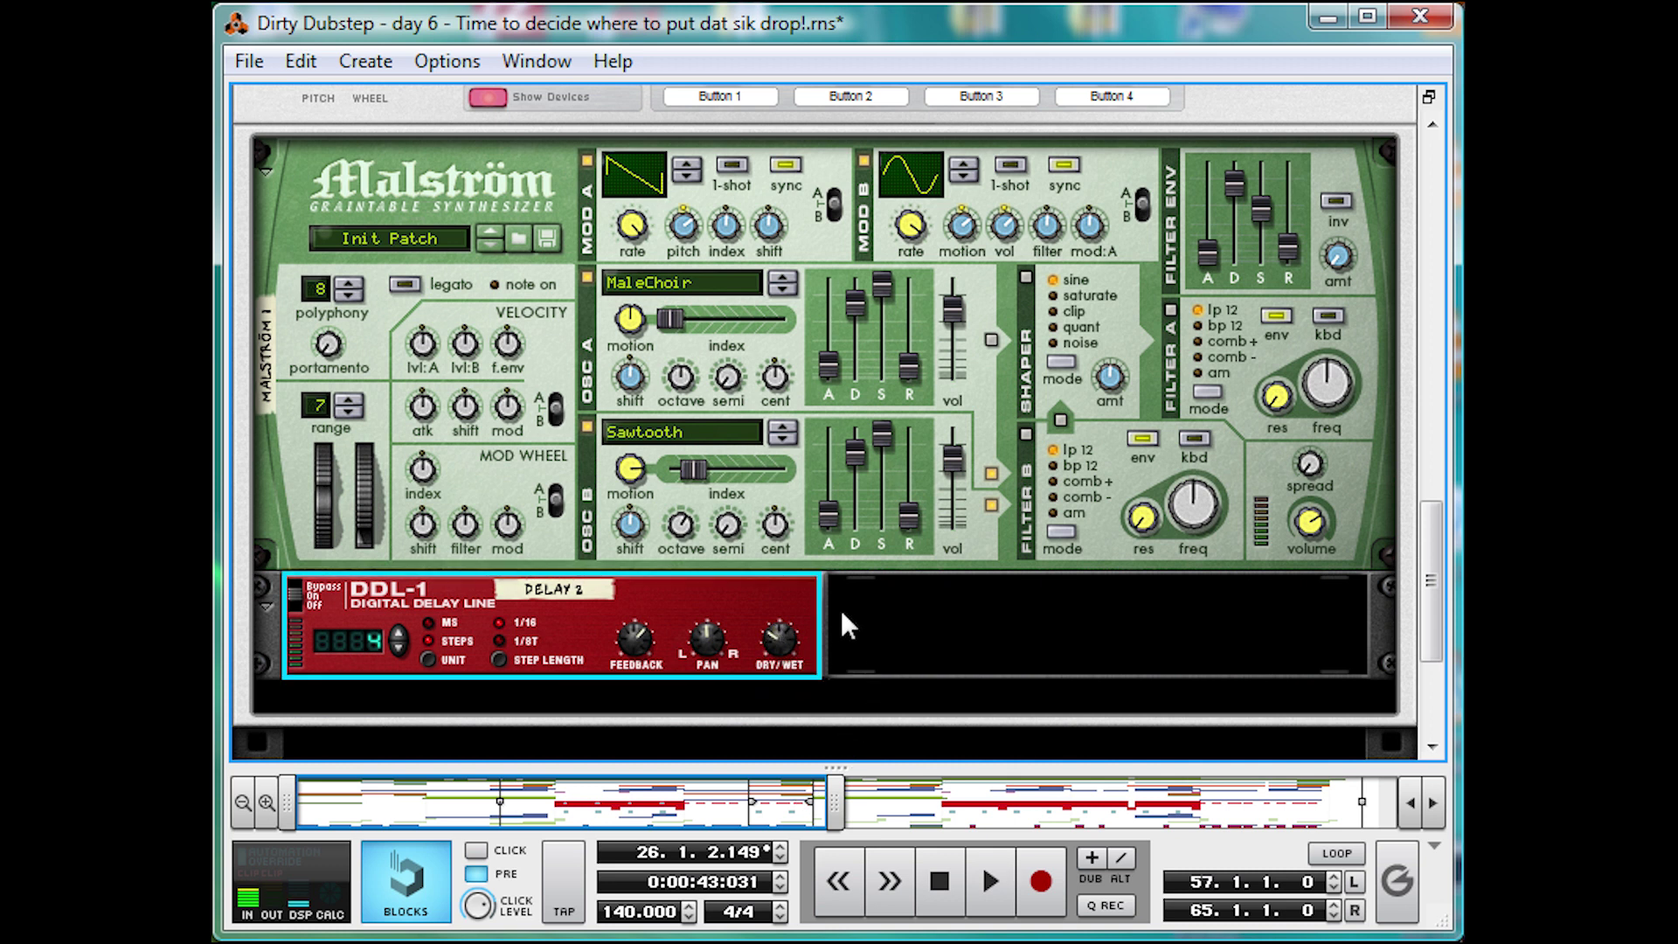
right_click(807, 602)
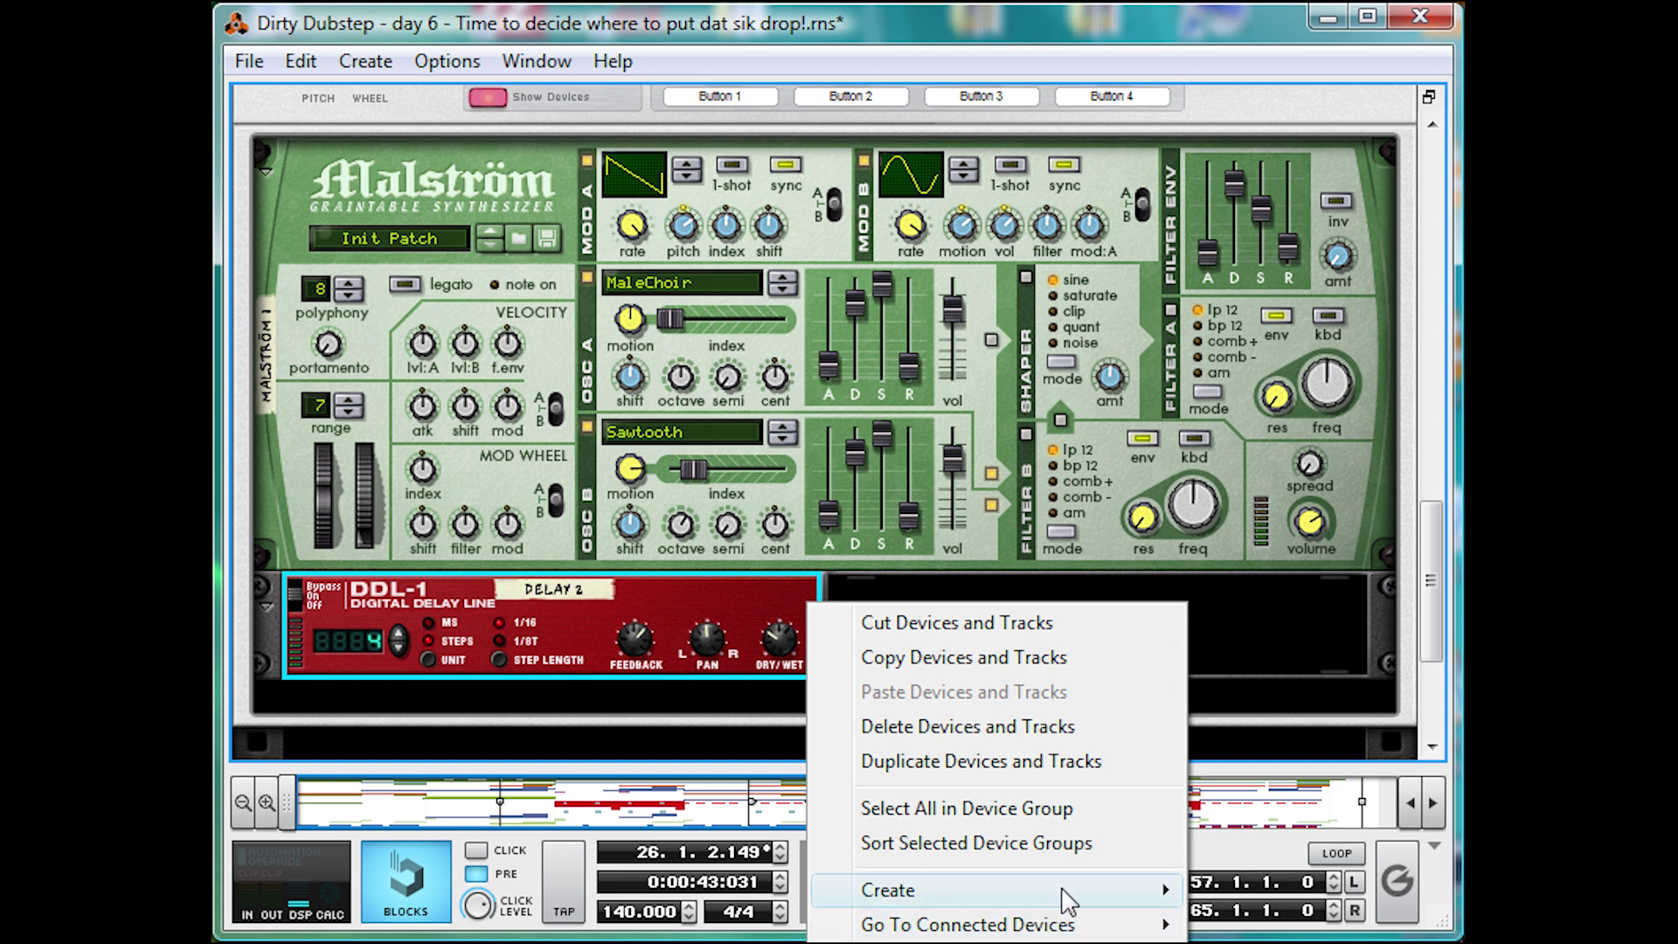
mouse_move(1063, 900)
click(1312, 929)
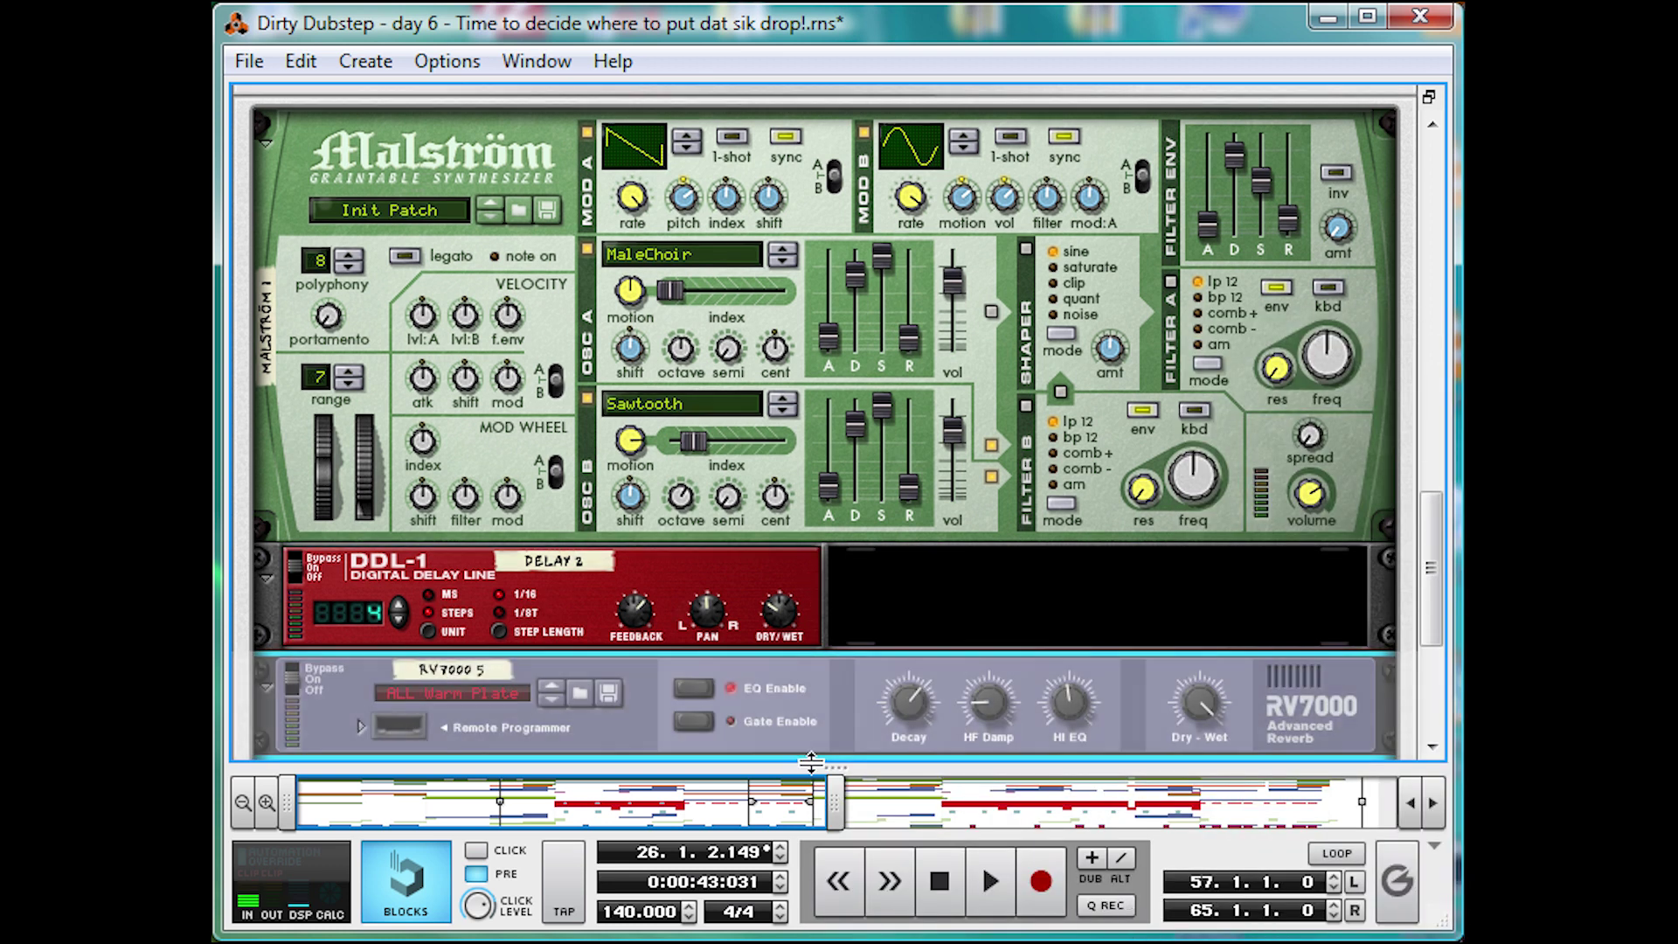
right_click(844, 719)
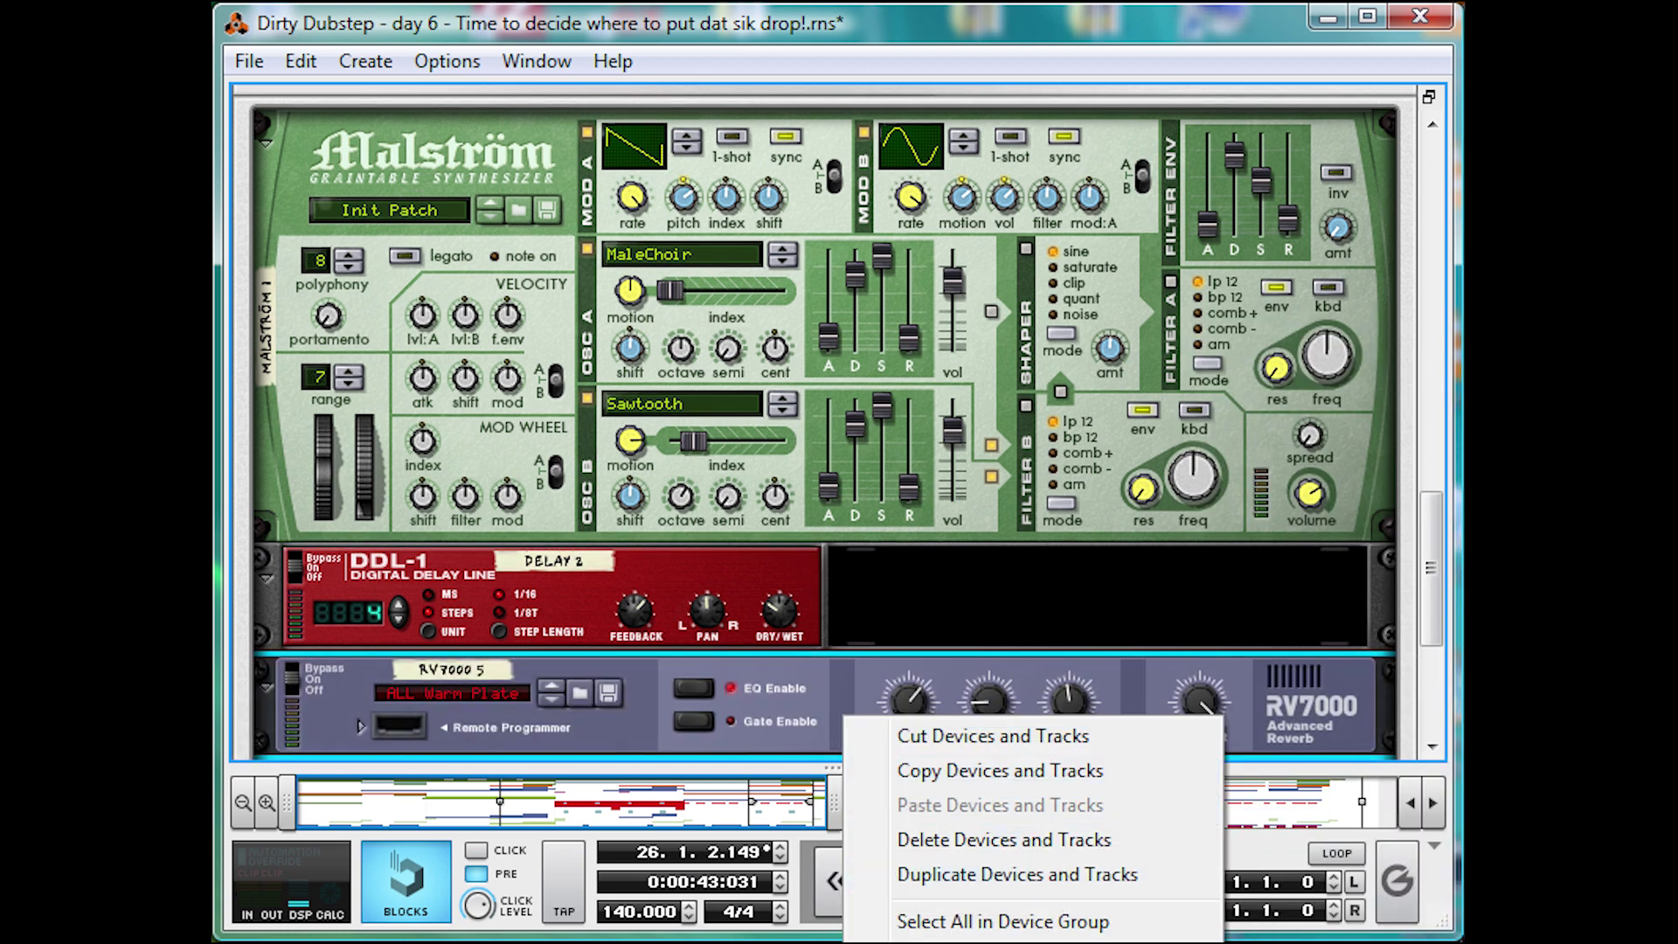
key(Escape)
scroll(674, 571, down, 2)
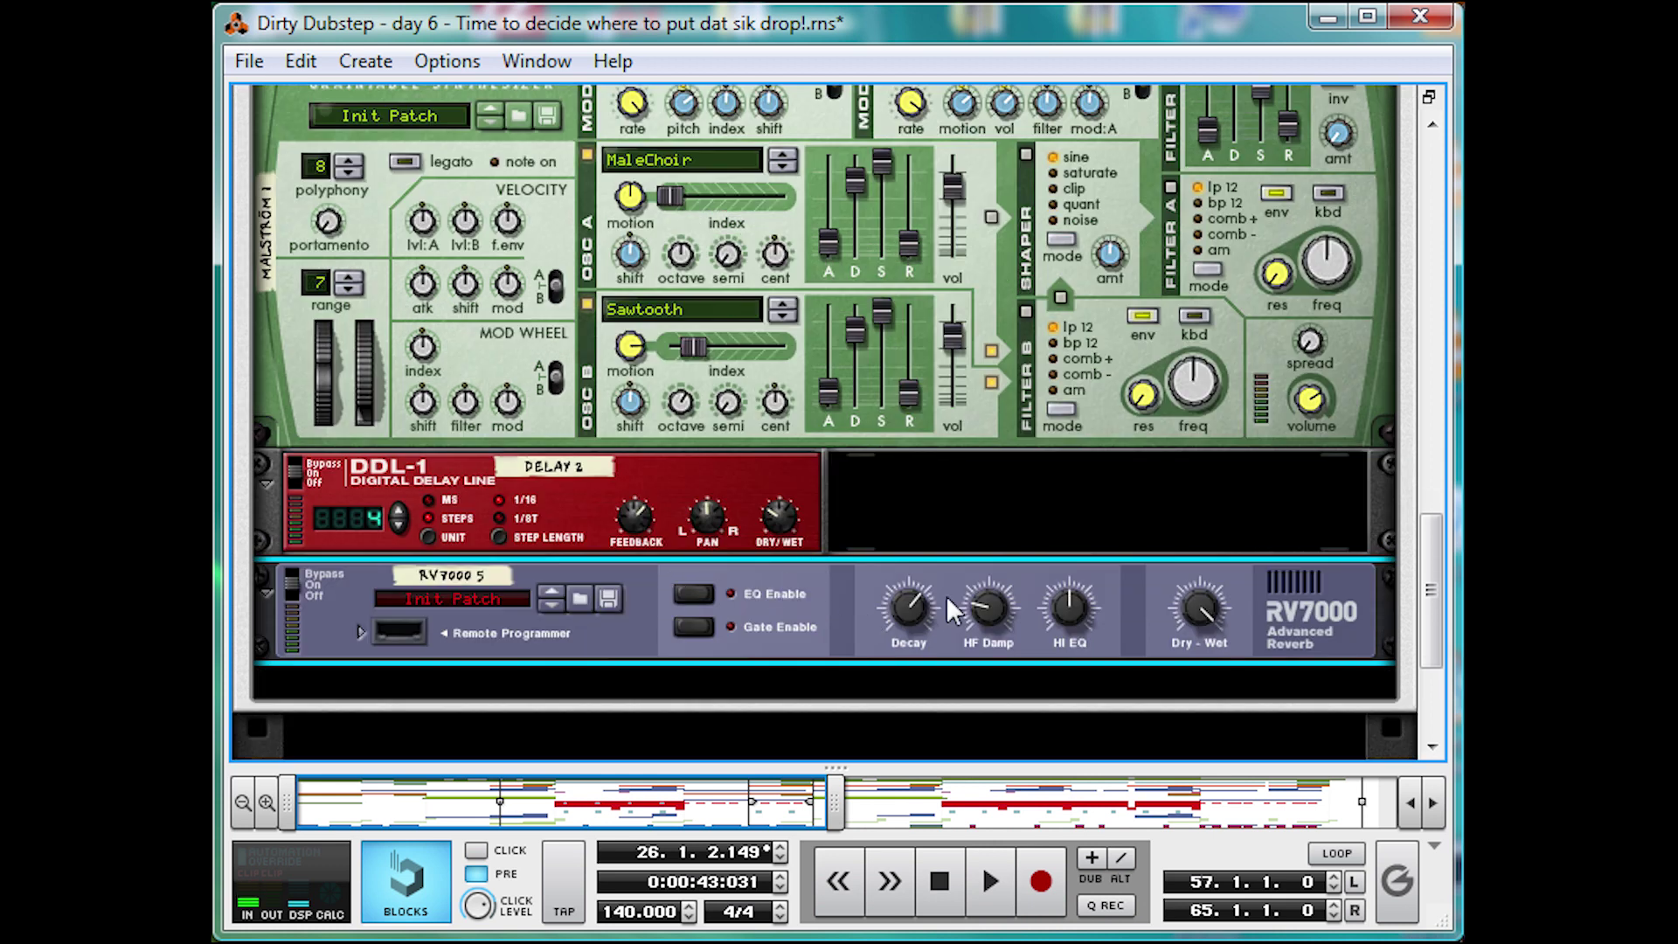
- Set the RV7000's Dry/Wet to 22, turn its HF Damp down, and briefly play the result from bar 25
mouse_move(1191, 631)
mouse_down()
mouse_move(1191, 604)
mouse_move(1191, 620)
mouse_up()
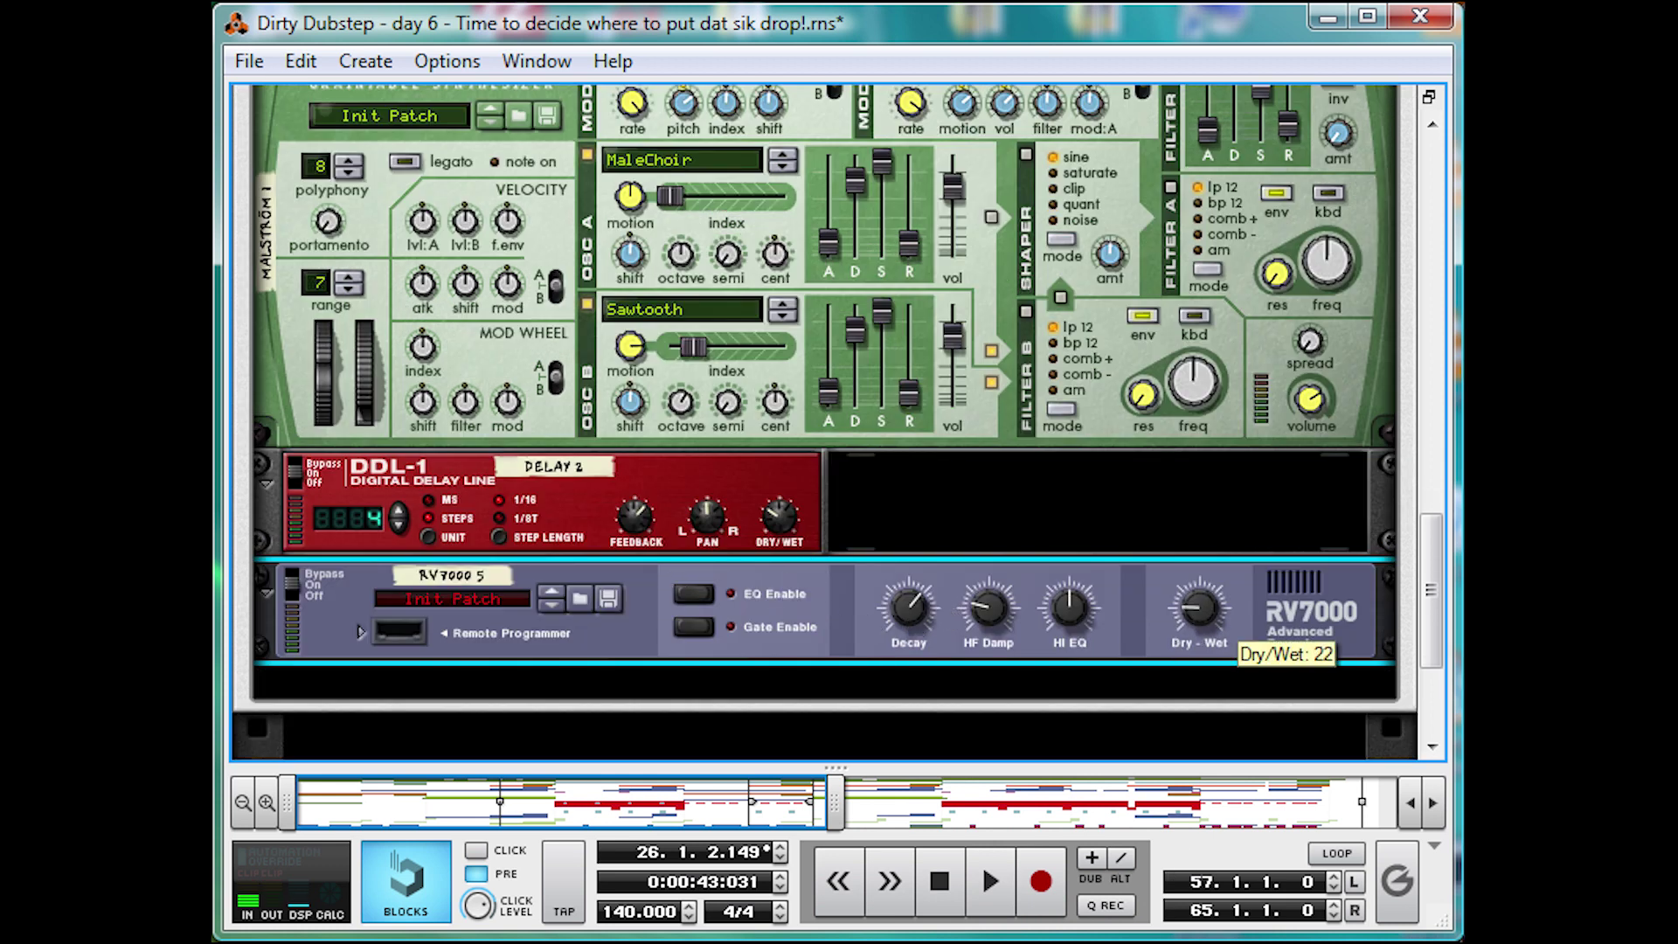
drag(991, 613, 981, 663)
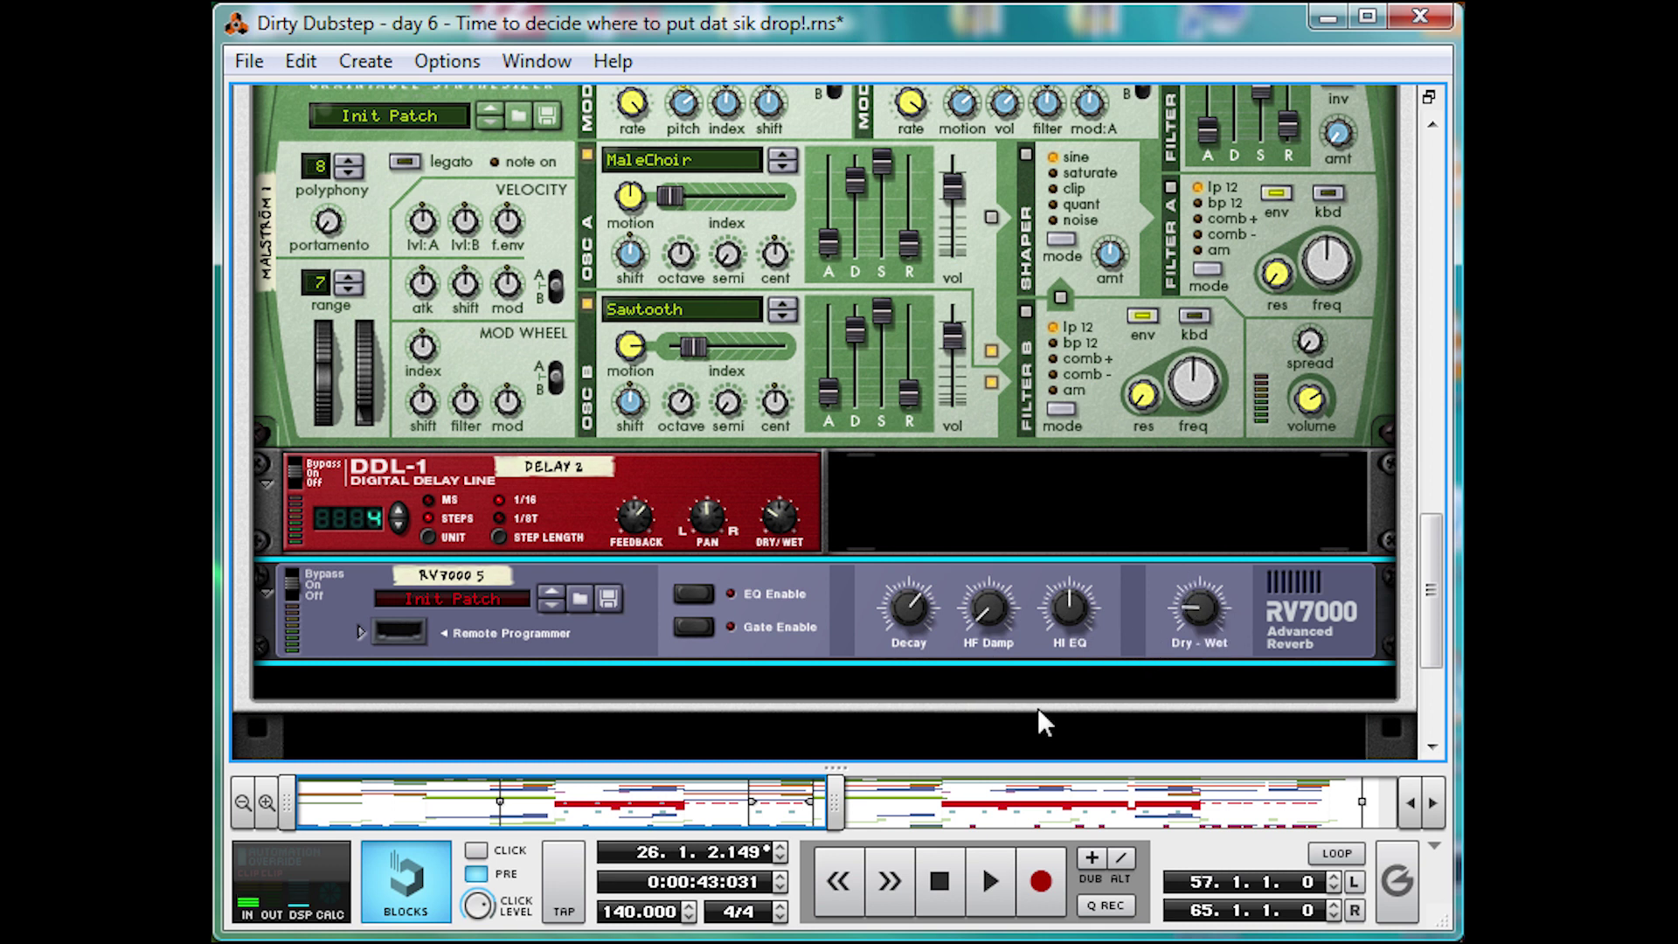
drag(954, 772, 874, 759)
click(953, 534)
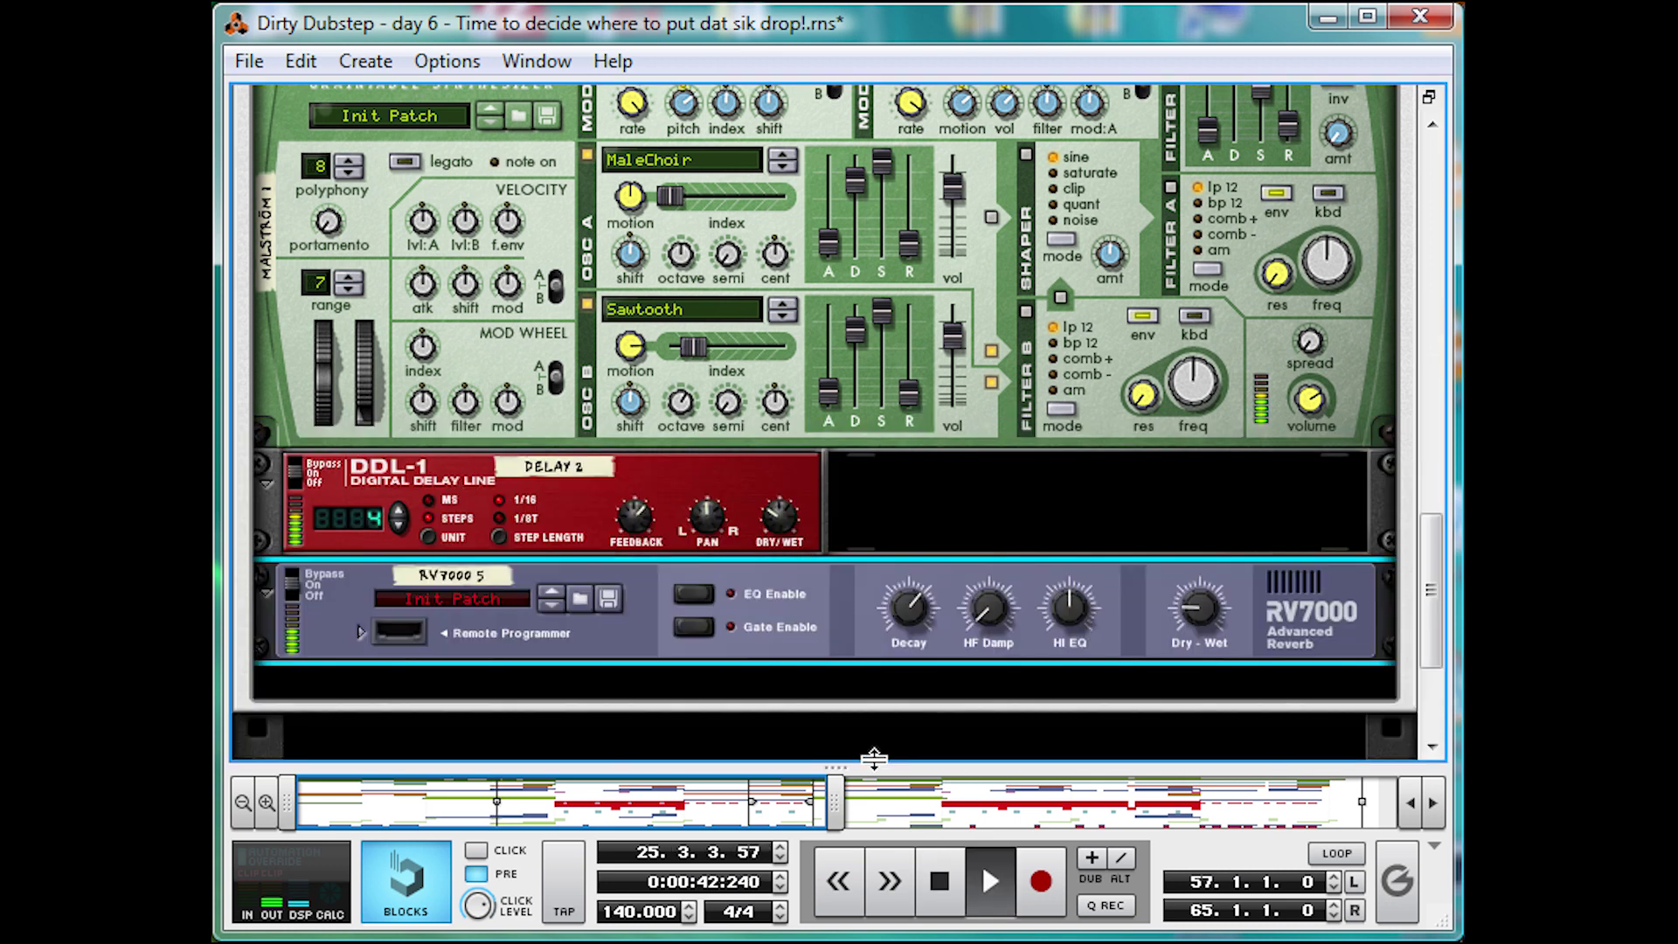
click(1035, 508)
key(space)
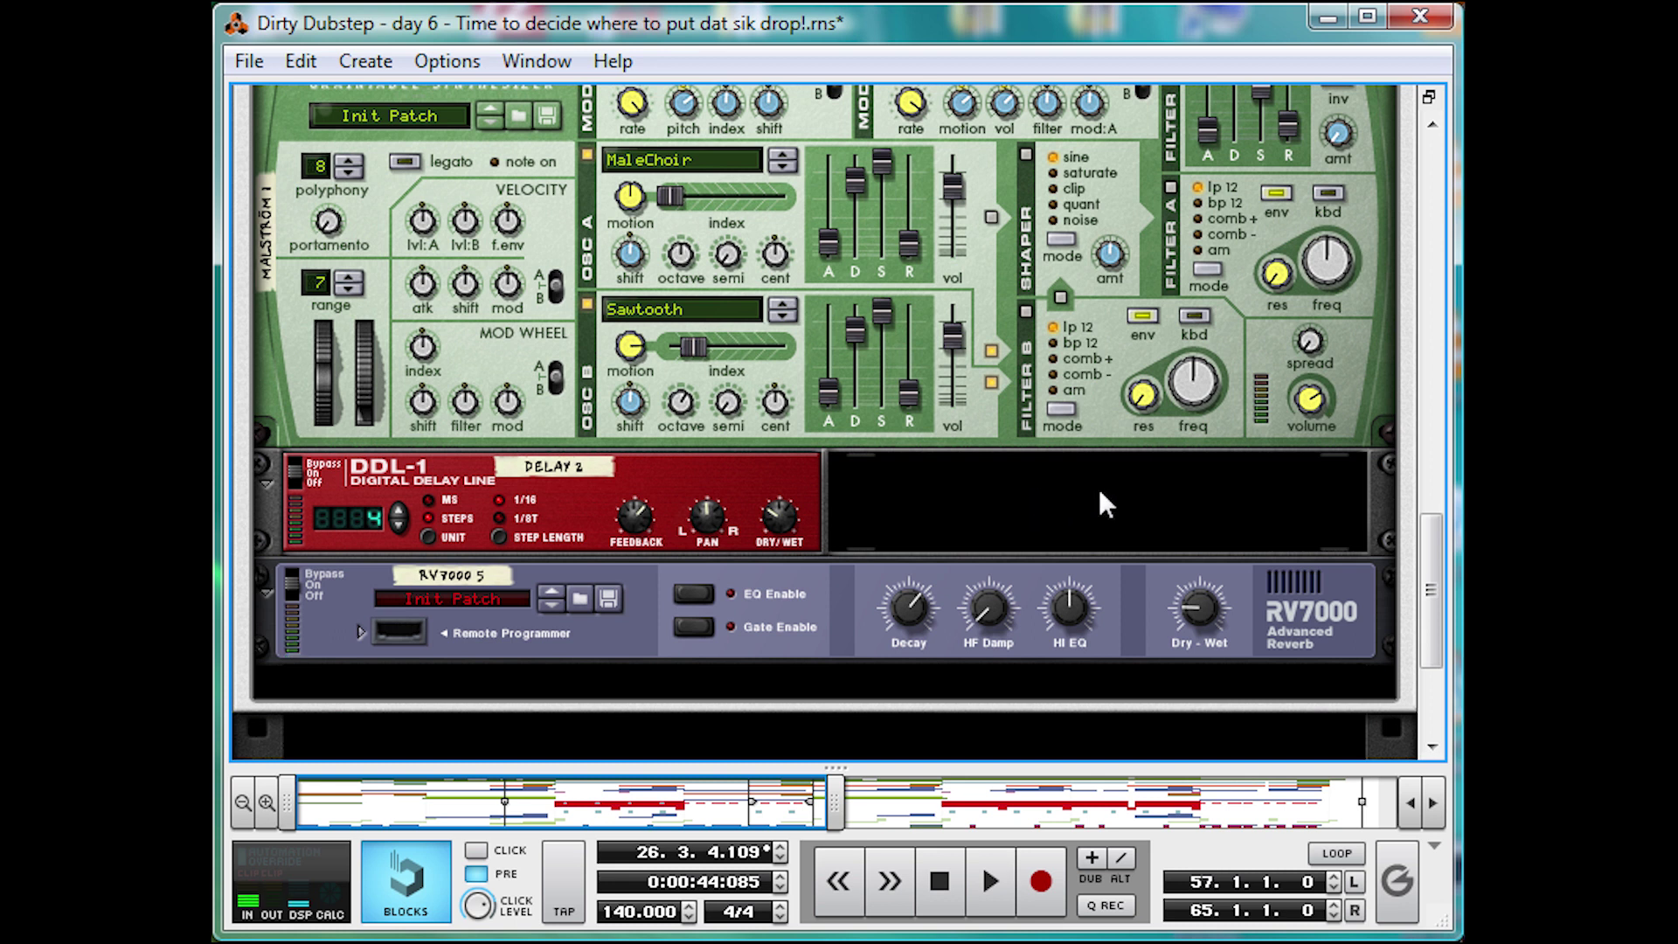
- Change the Malström's Oscillator A graintable to Throat and switch Oscillator B off
scroll(1005, 458, up, 3)
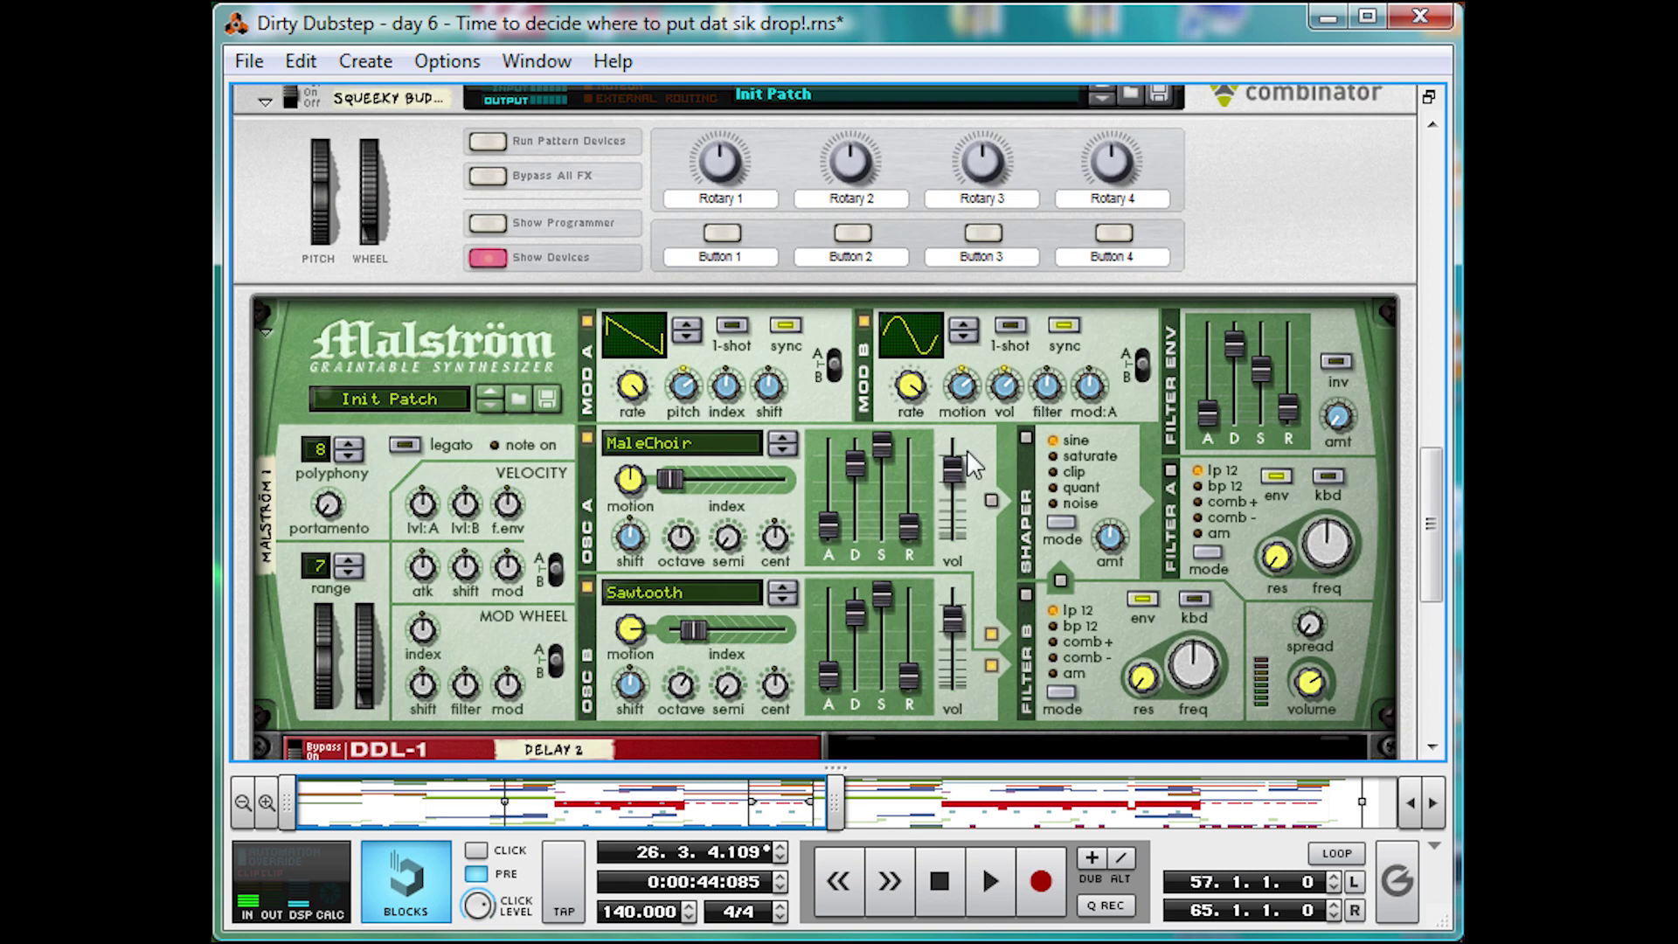
click(778, 454)
click(778, 455)
click(783, 438)
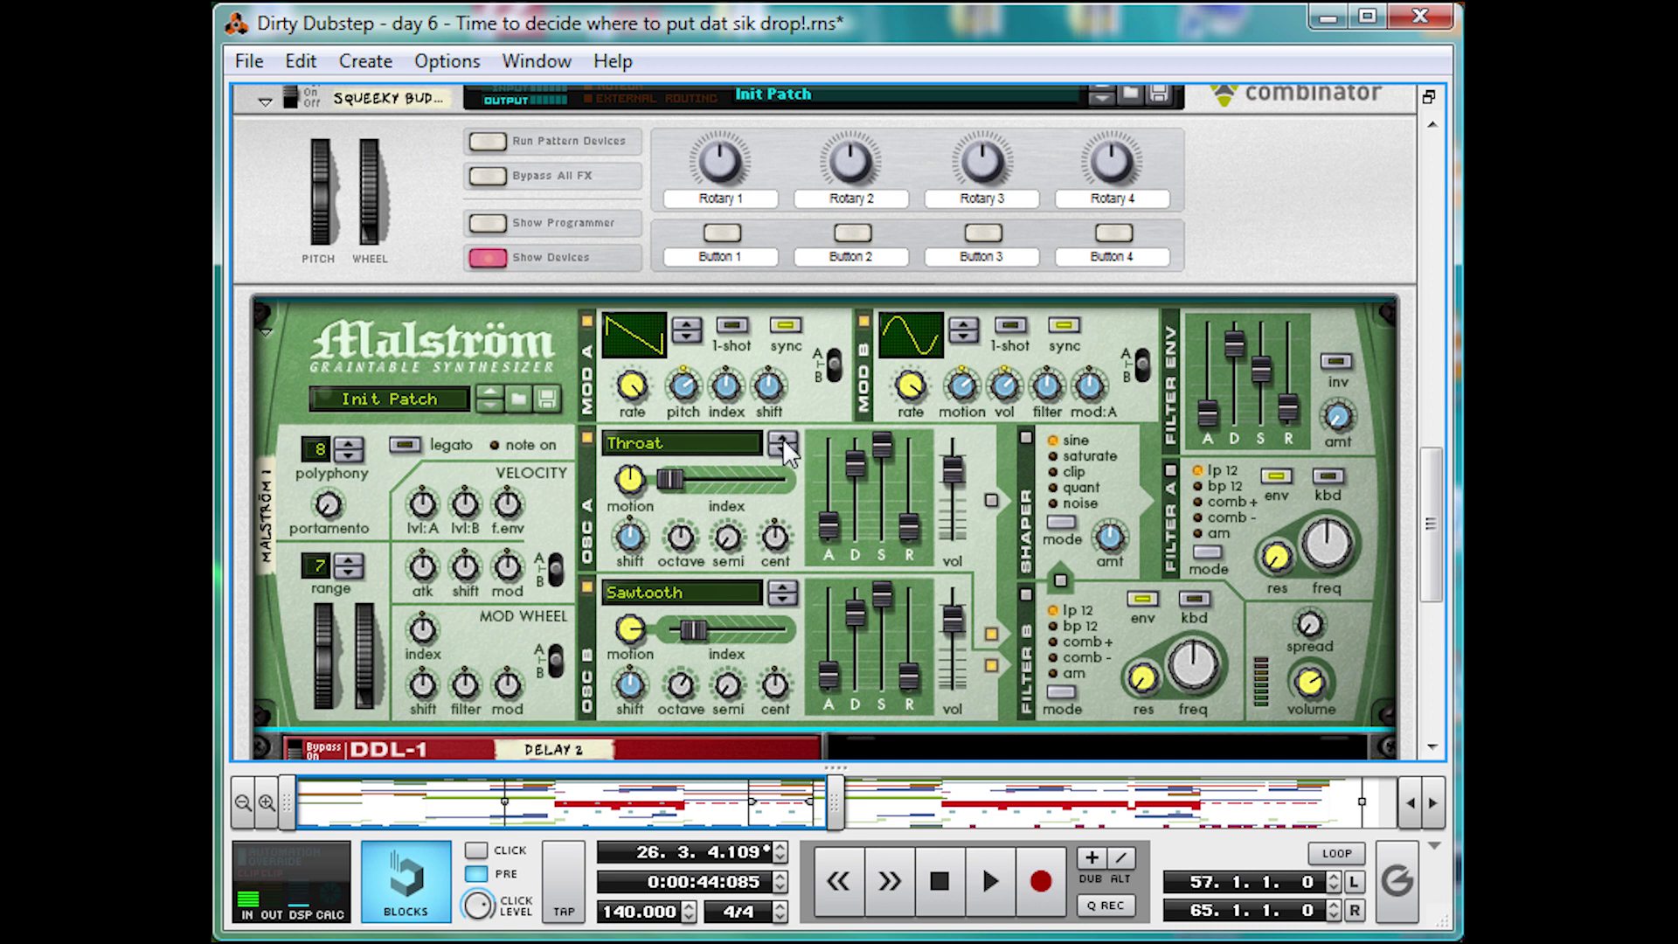
click(588, 587)
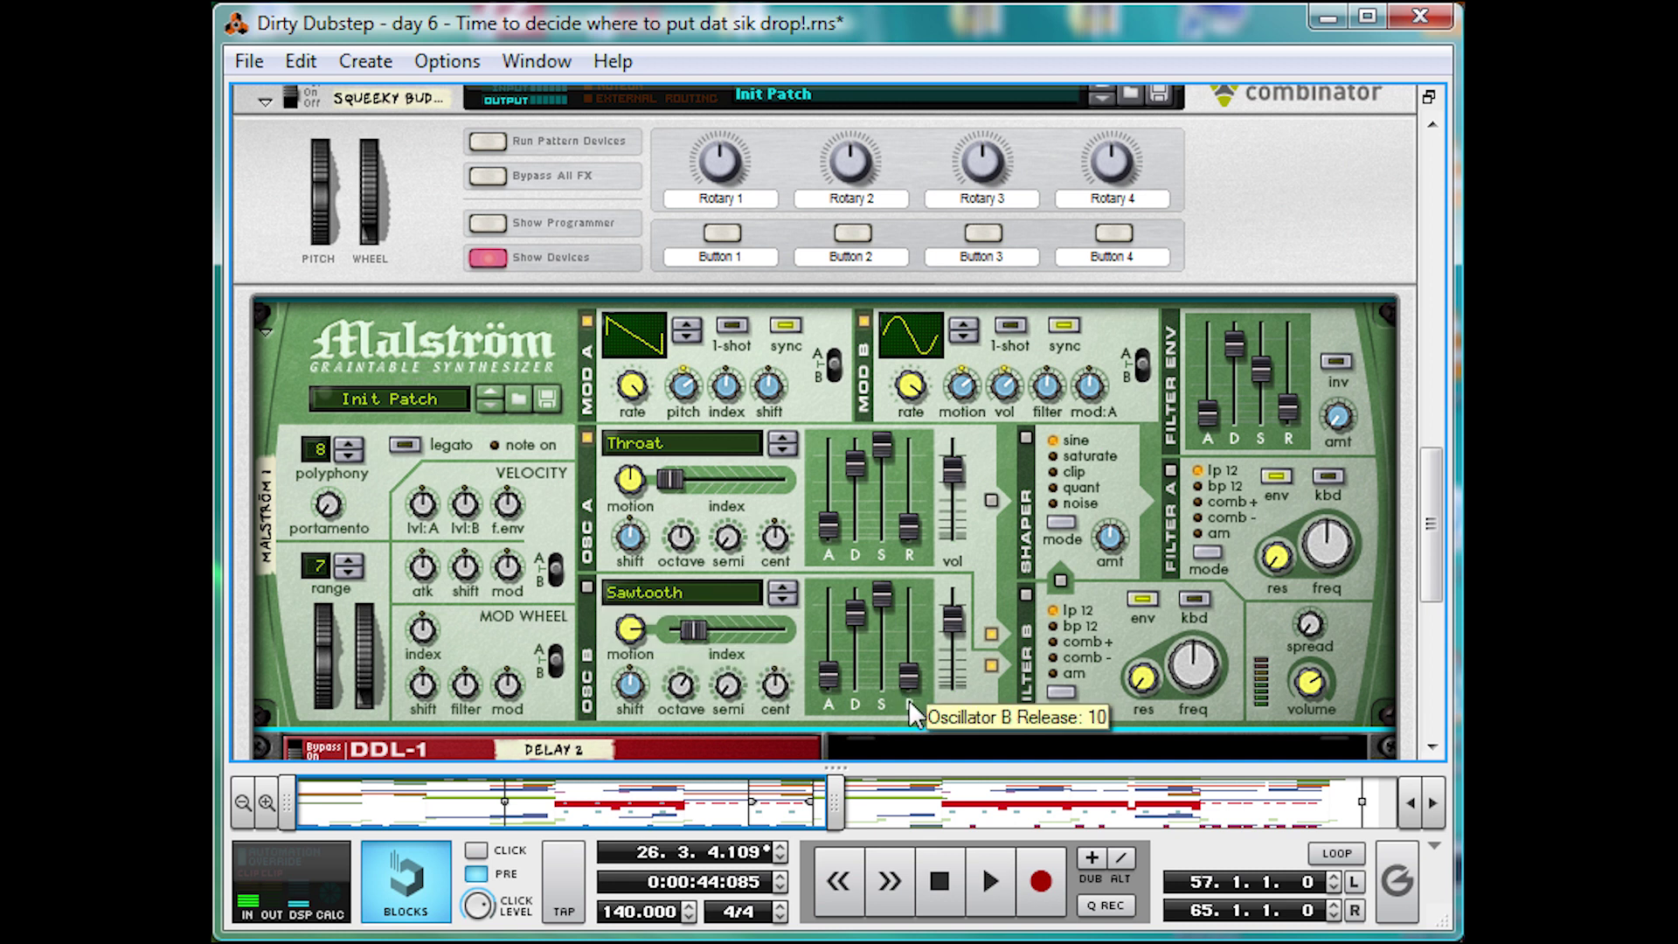
- Play the song from bar 25 for about two bars to hear the Throat oscillator on its own
drag(879, 767, 917, 583)
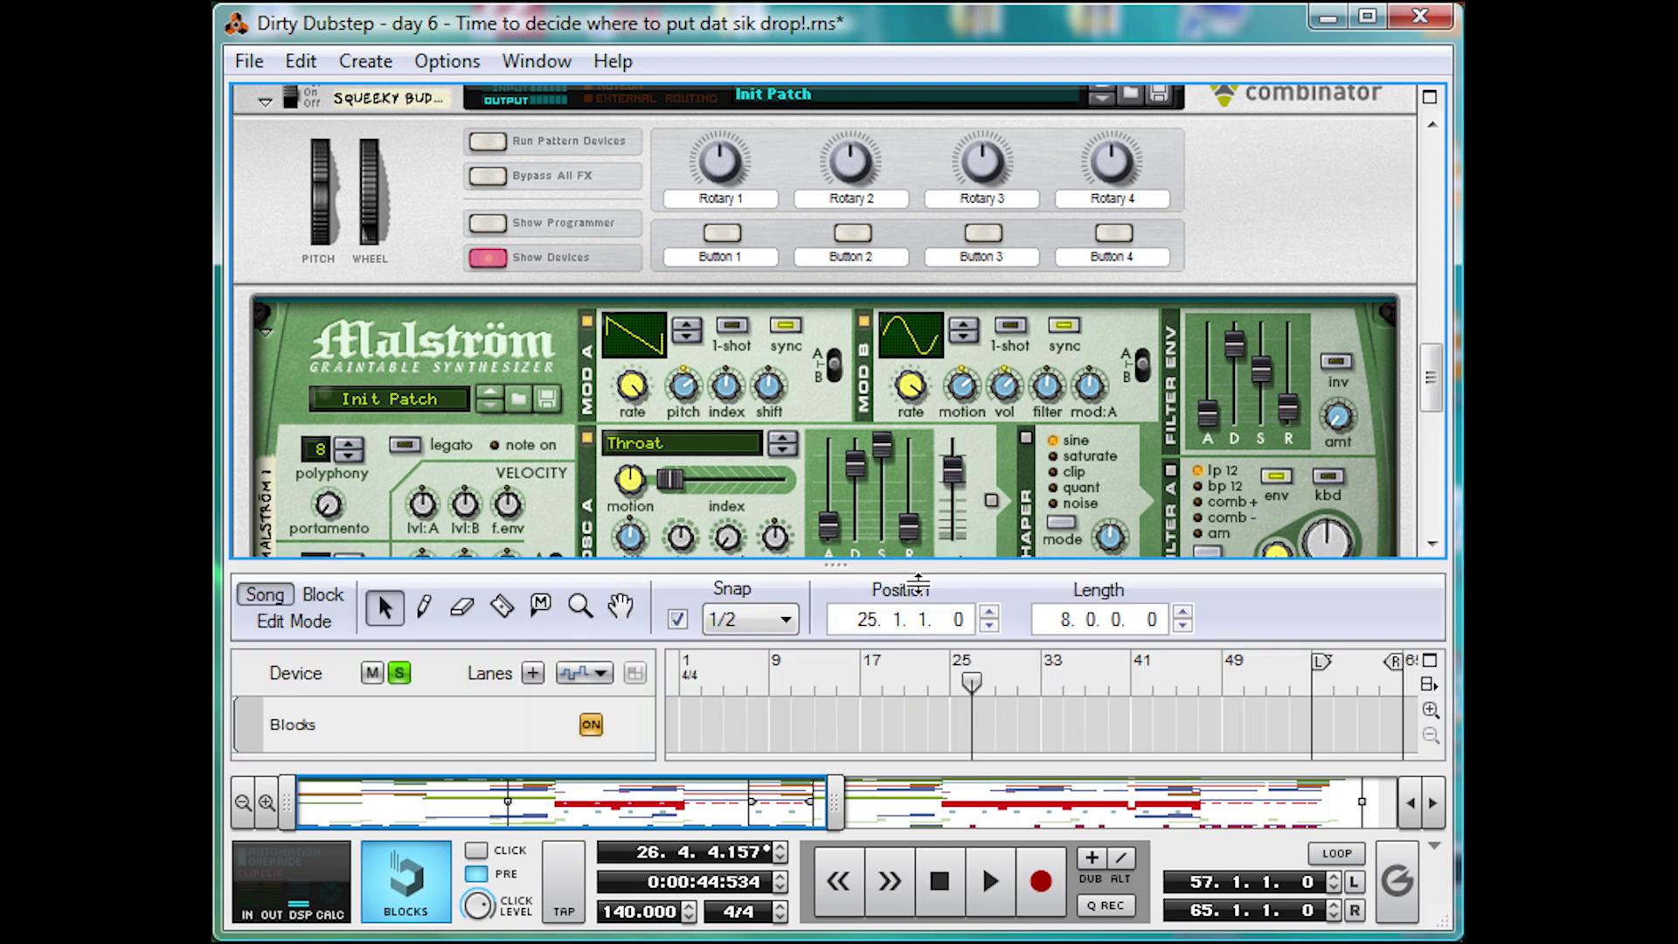
drag(971, 681, 958, 678)
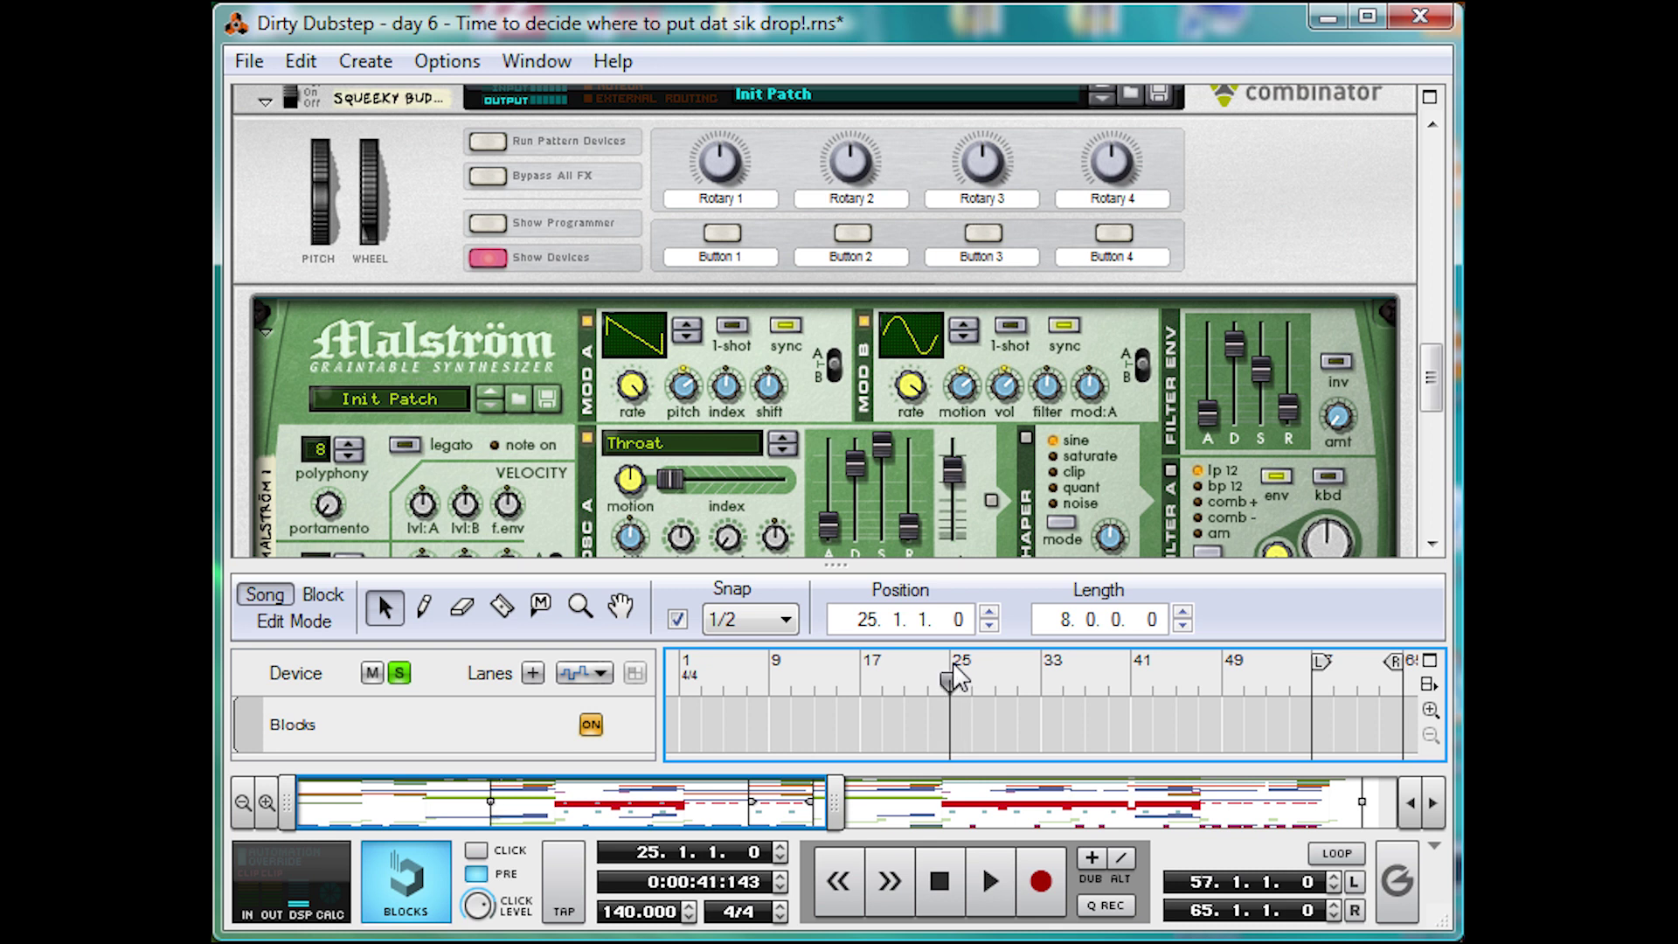
key(space)
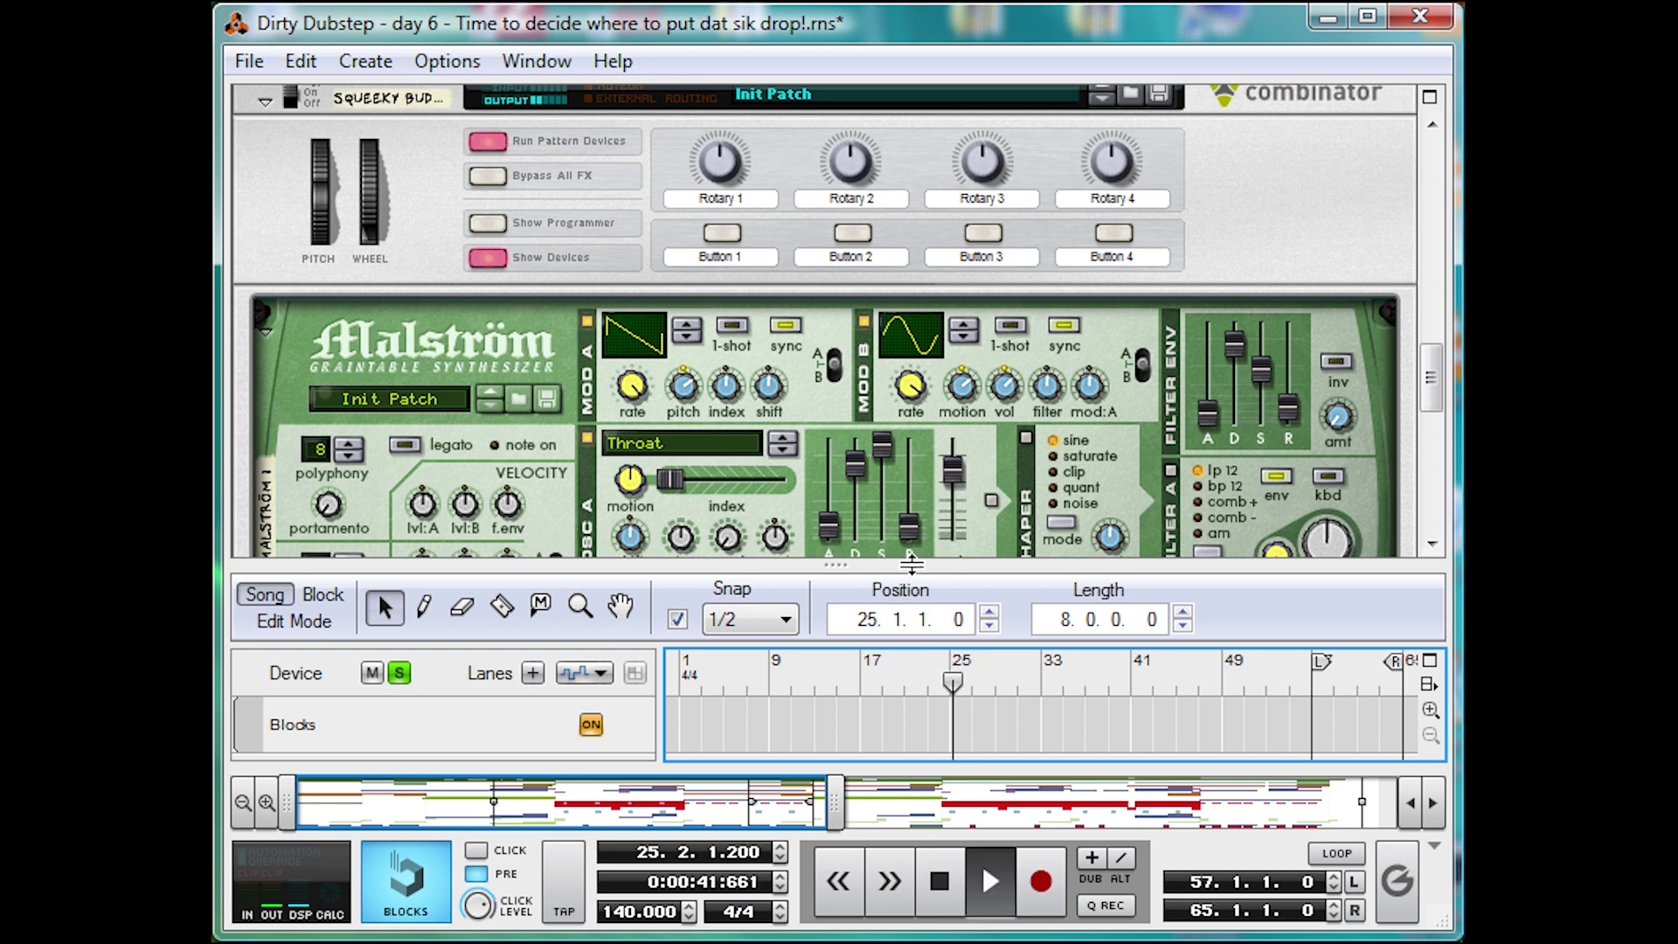
drag(911, 564, 888, 771)
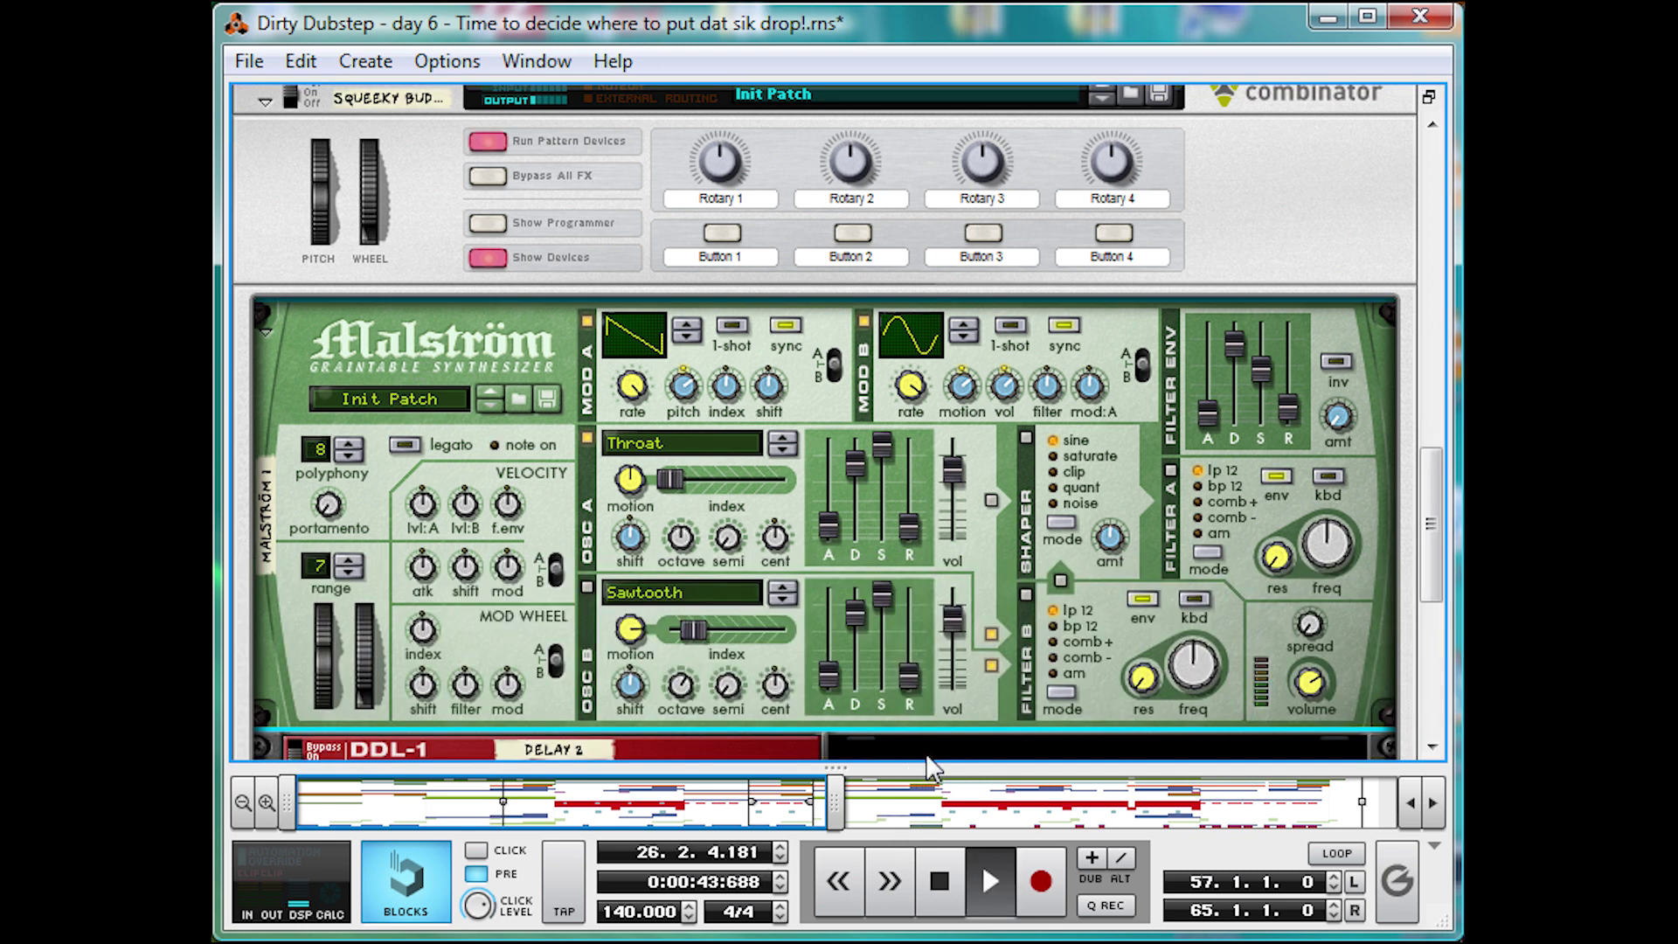
key(space)
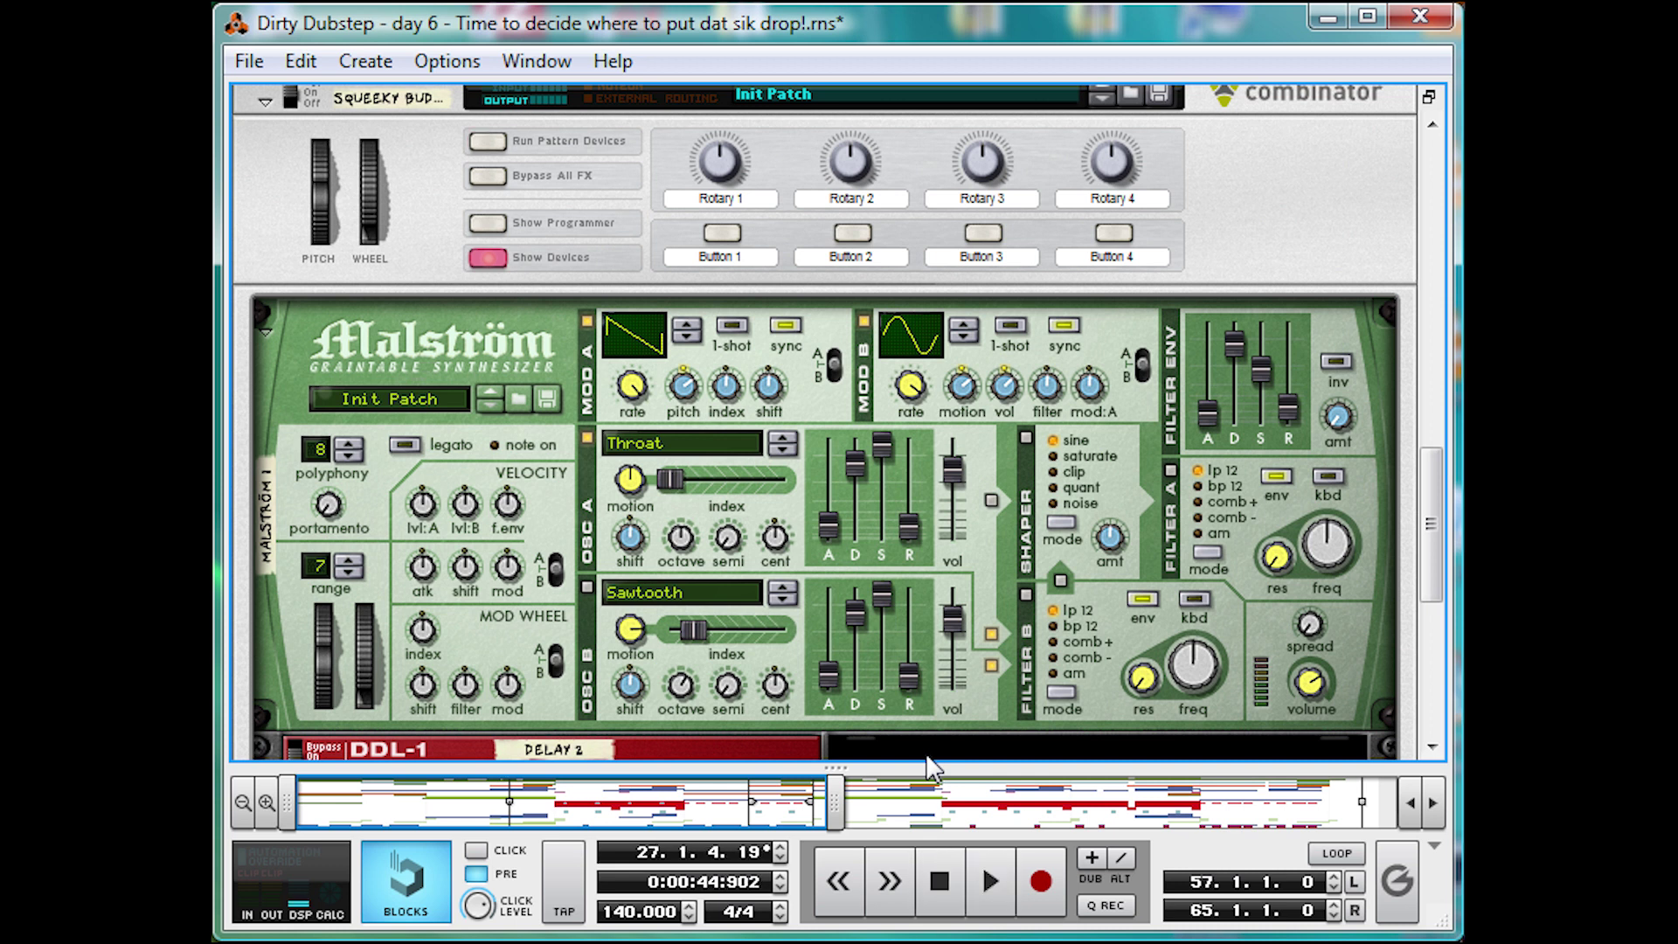